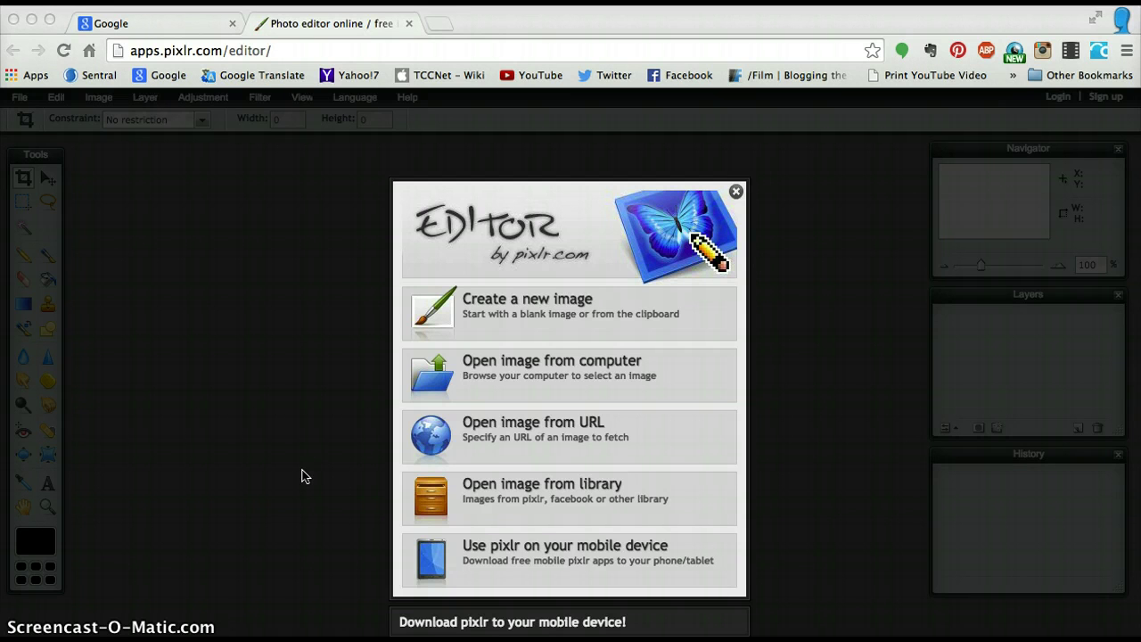
Step: Switch to Google and search for images of zooey deschanel
click(334, 50)
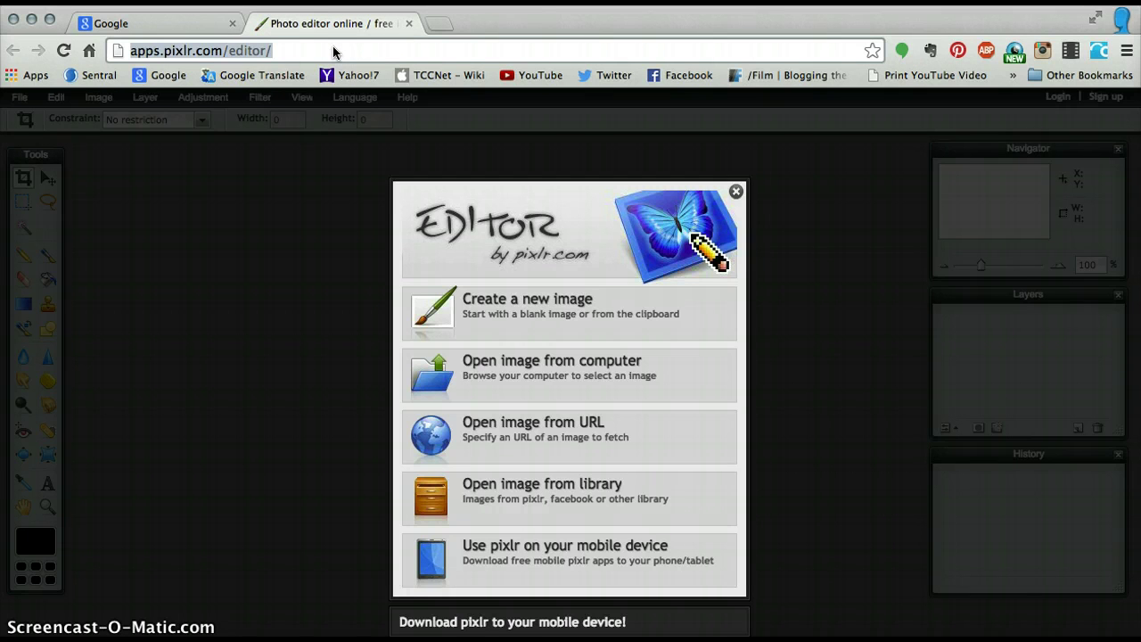
click(181, 24)
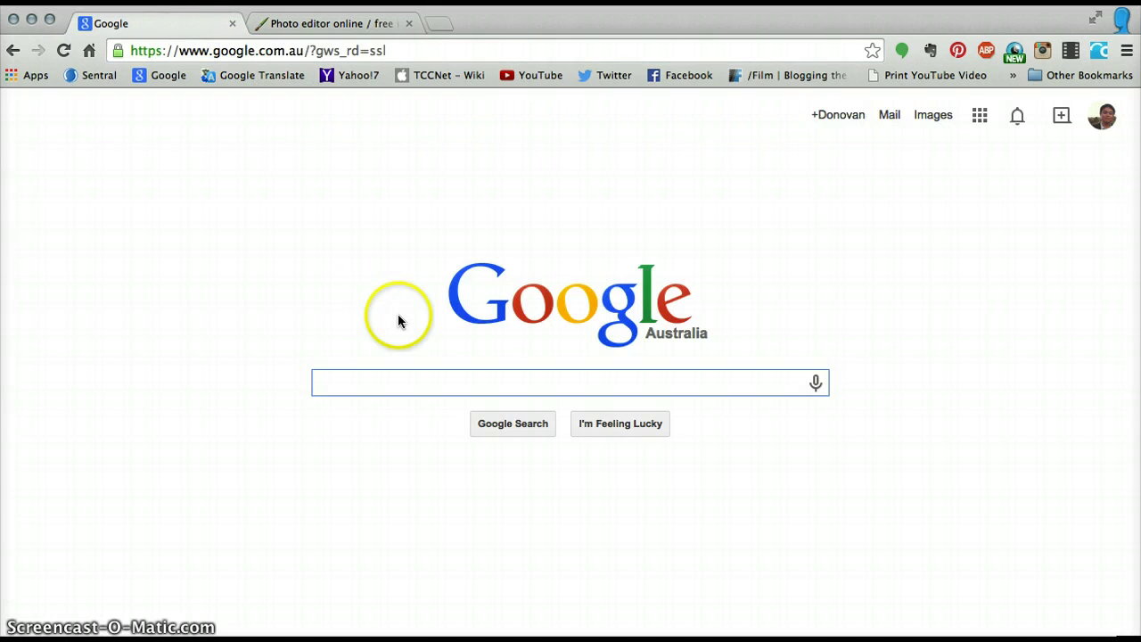
text(zoo)
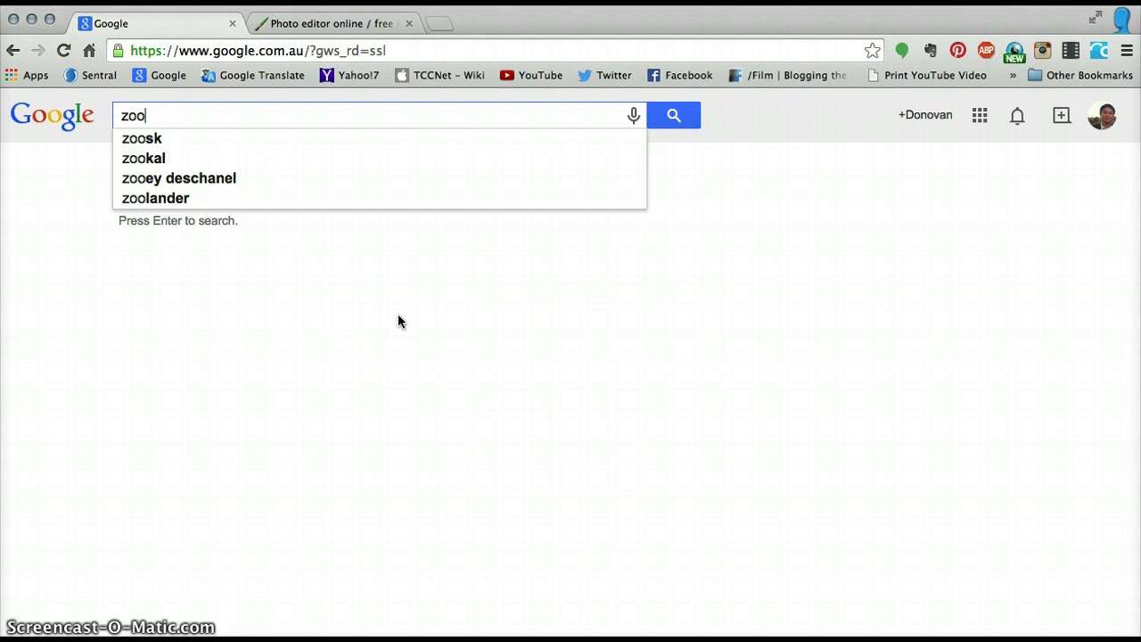
key(Down)
key(Down)
key(Down)
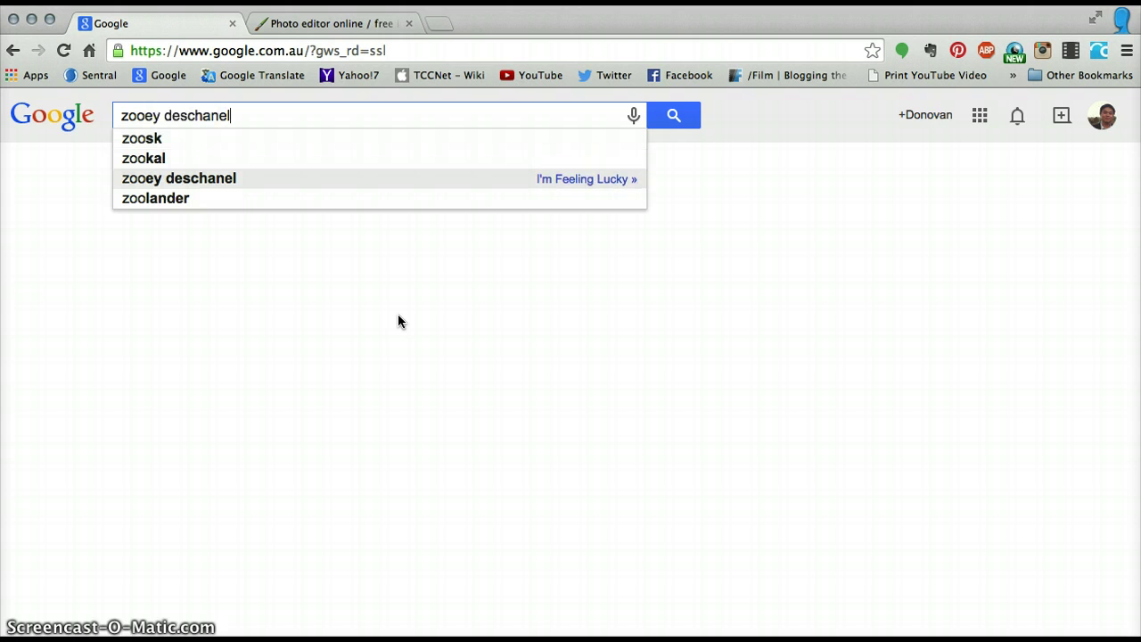
key(Return)
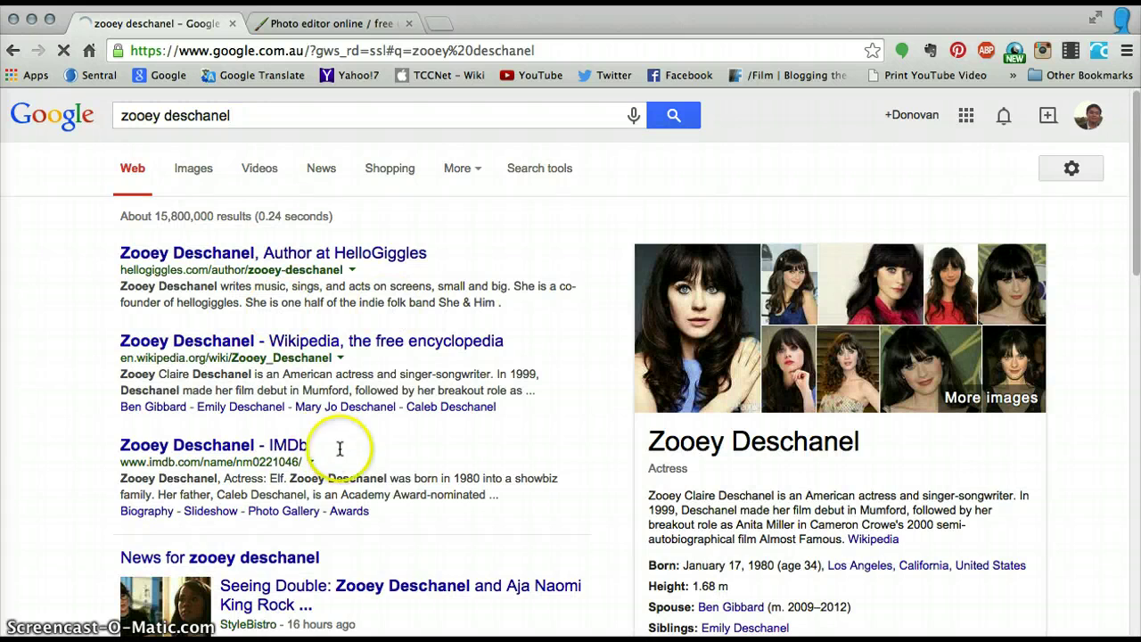
click(198, 178)
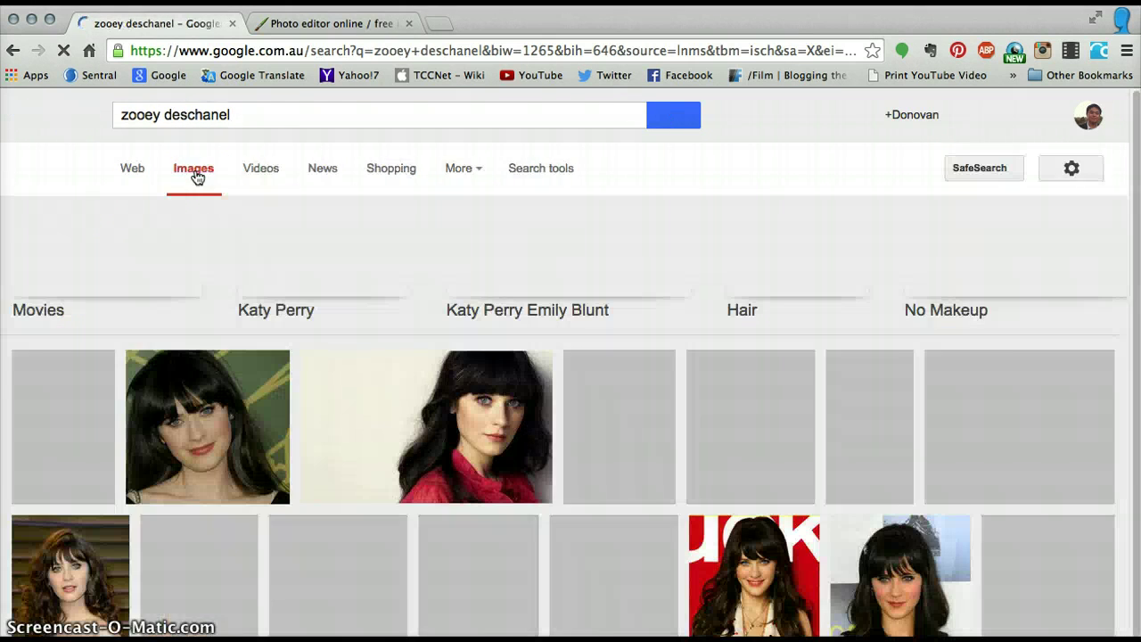
Step: Open the preview of the famousface.us portrait with the lilac background and copy its image URL
scroll(573, 356, down, 3)
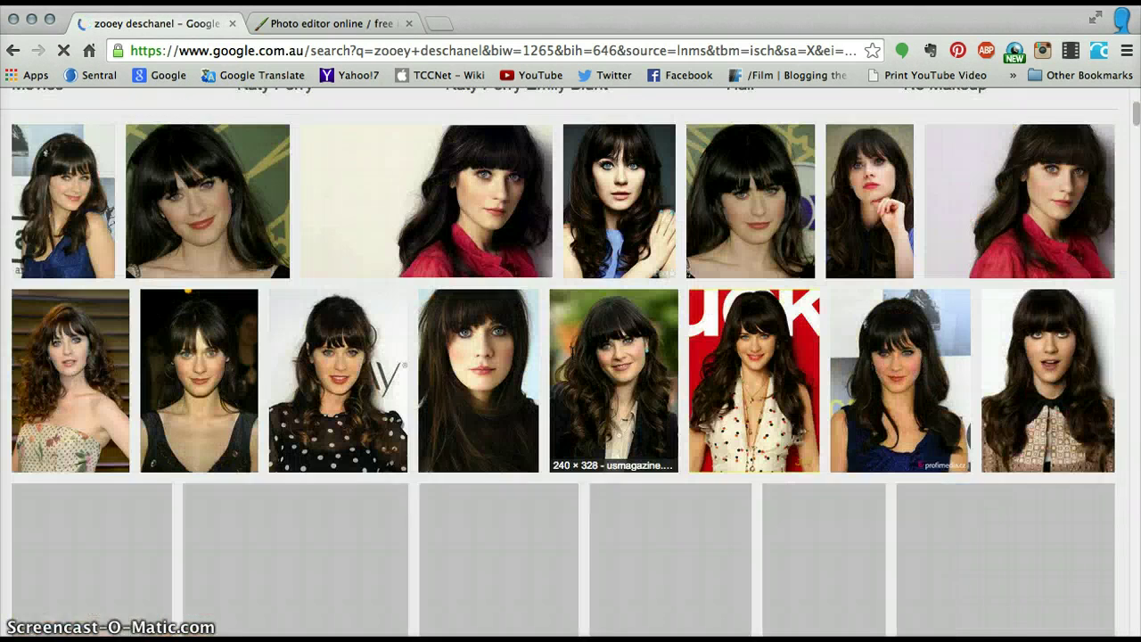
scroll(407, 382, down, 2)
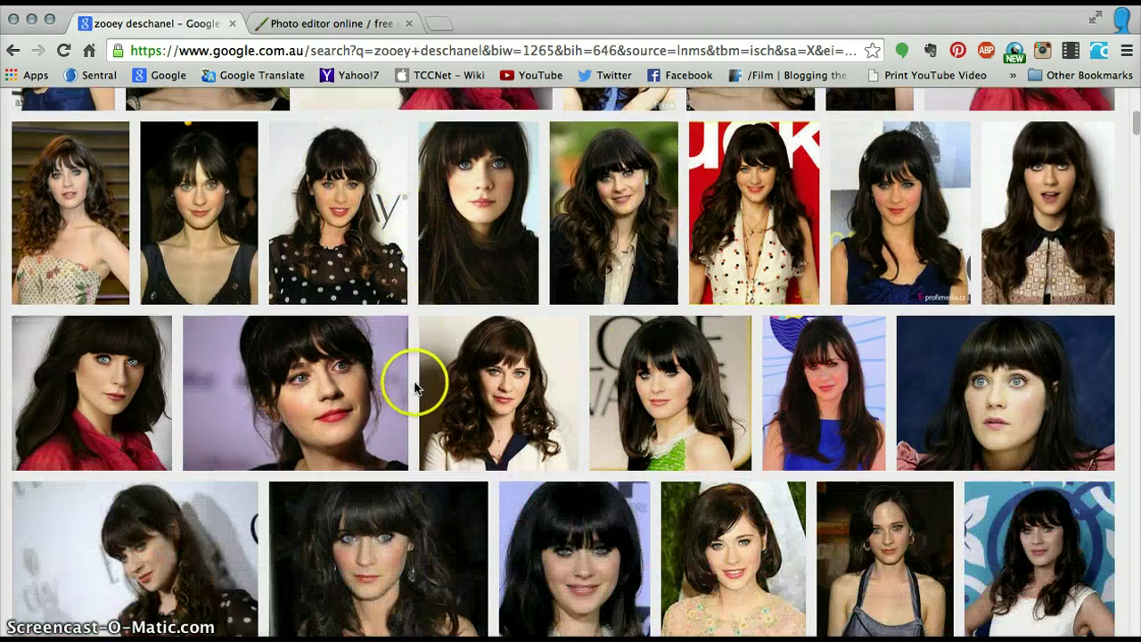
click(361, 387)
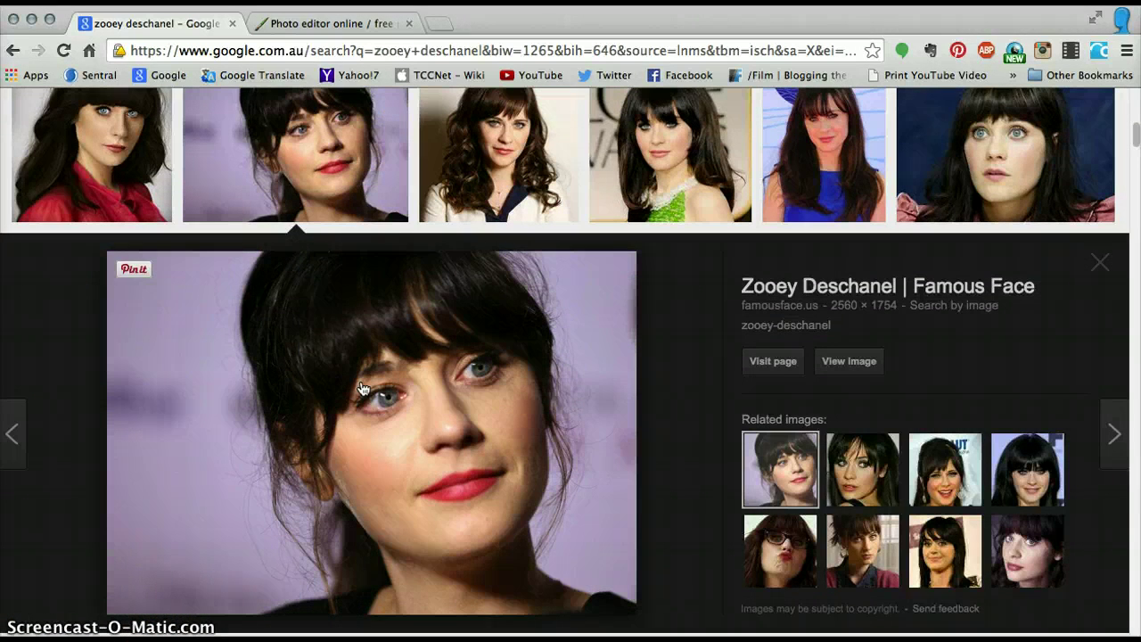
scroll(379, 374, down, 1)
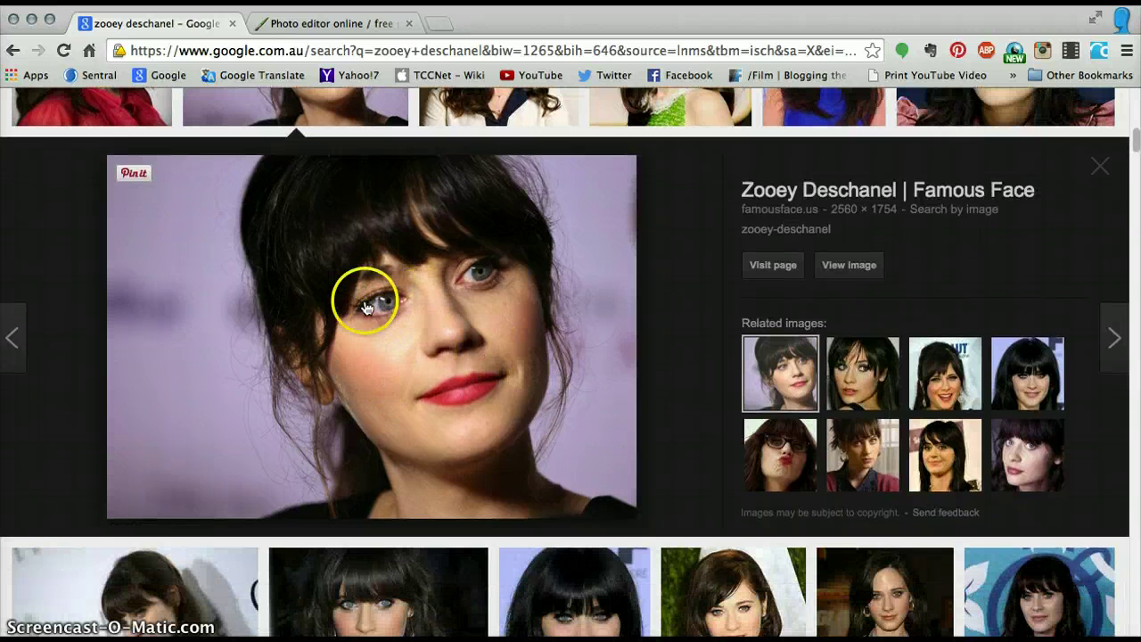
click(305, 249)
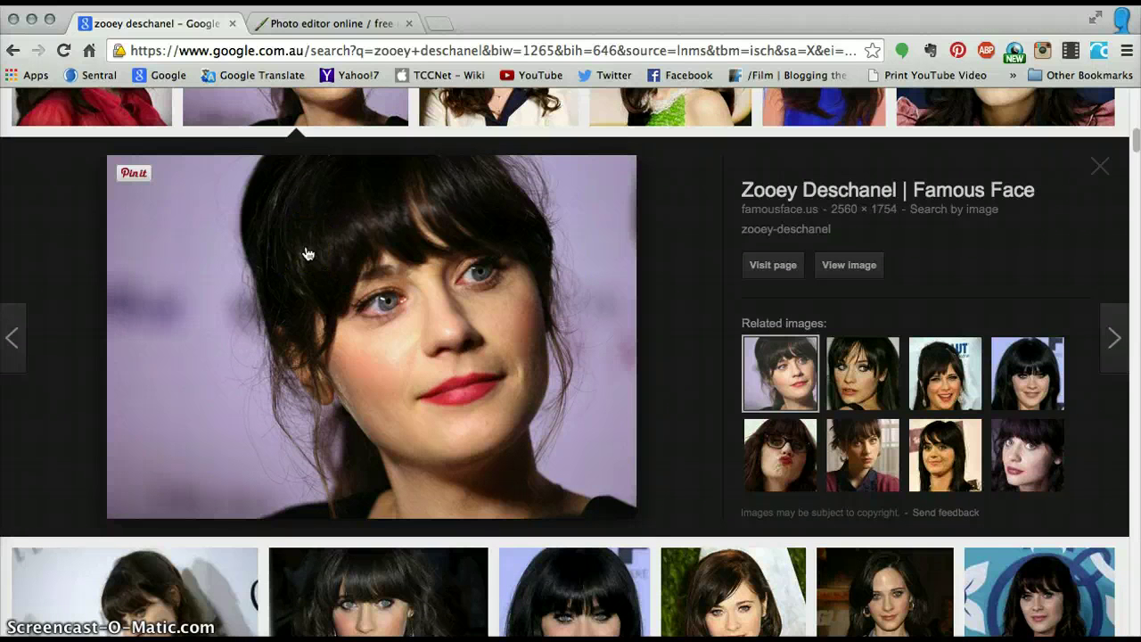
right_click(307, 254)
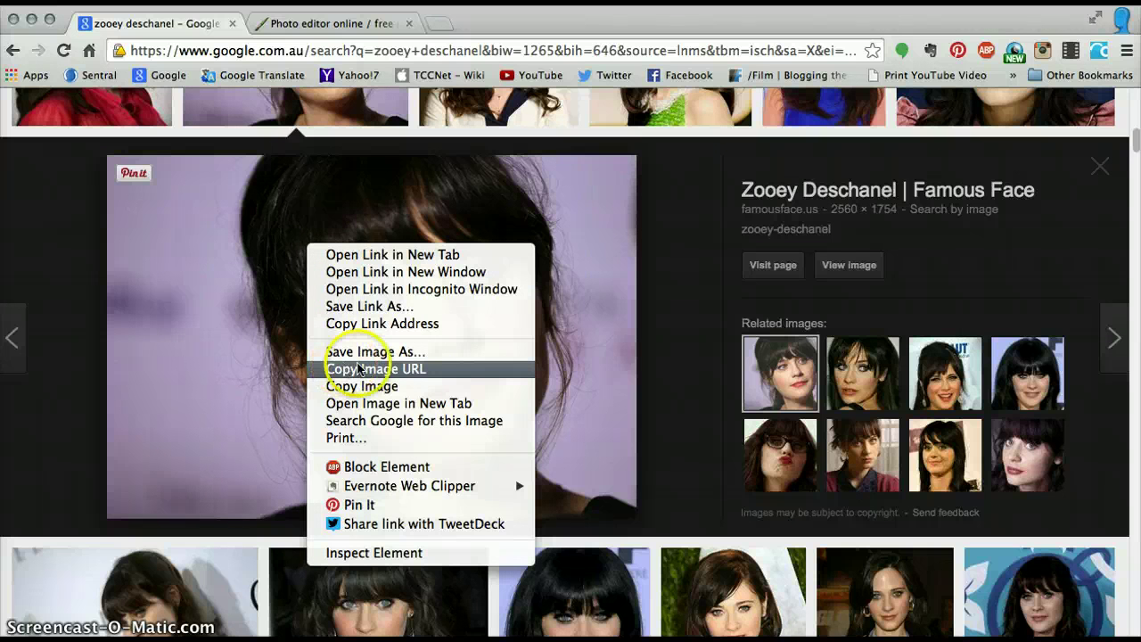
click(456, 369)
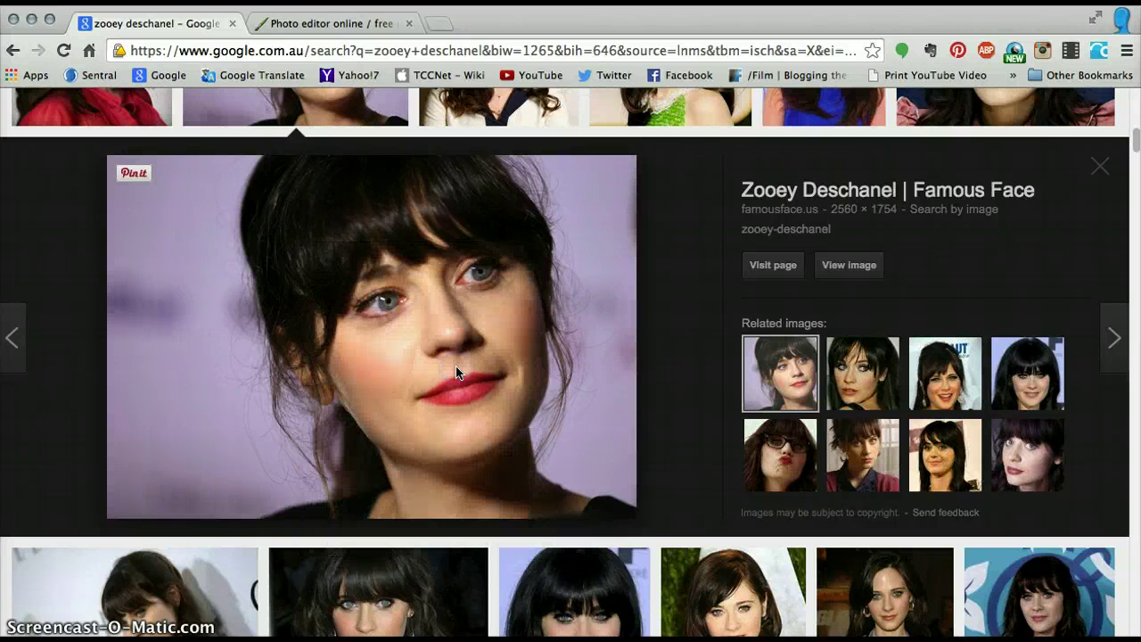
Step: Switch to the Pixlr editor, open the portrait from the copied image URL and shift its image window slightly
click(347, 26)
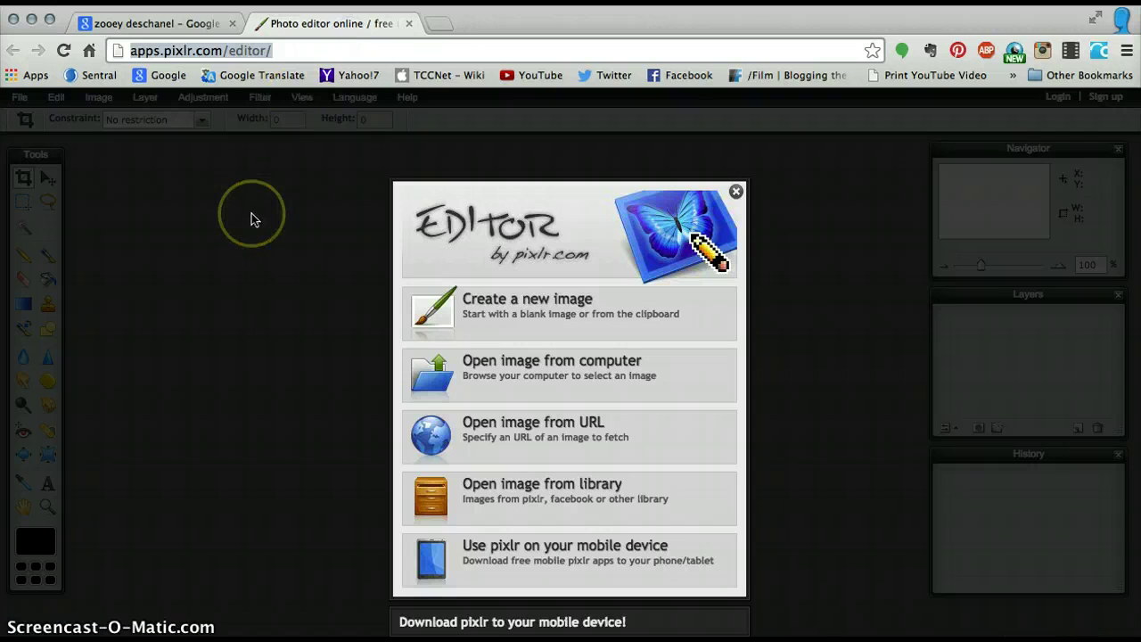
click(668, 461)
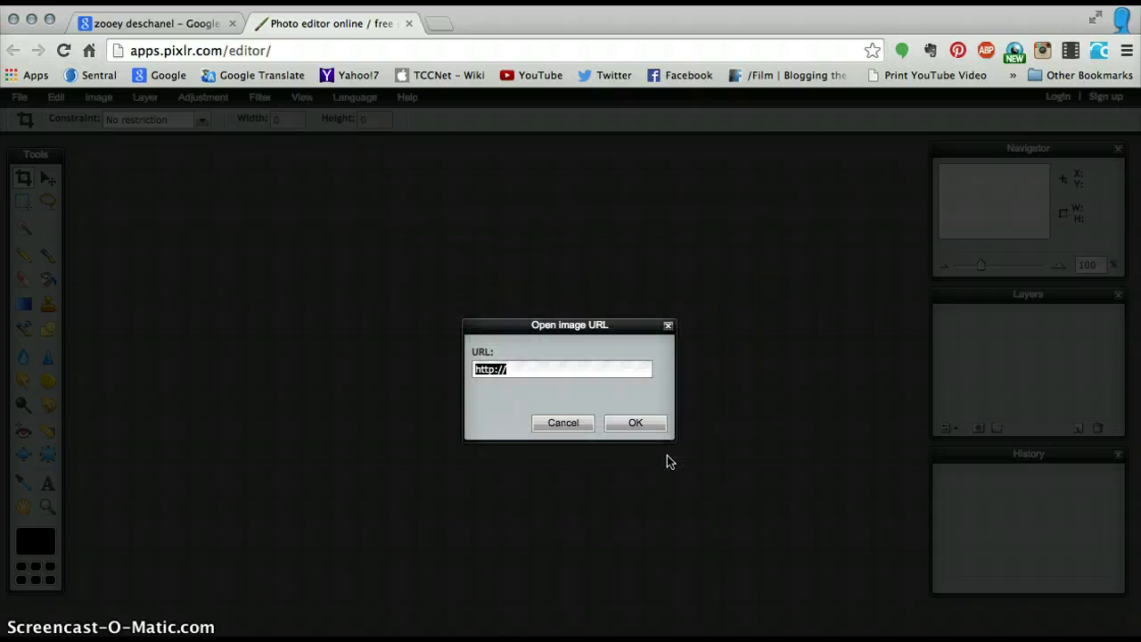
key(super+v)
click(629, 374)
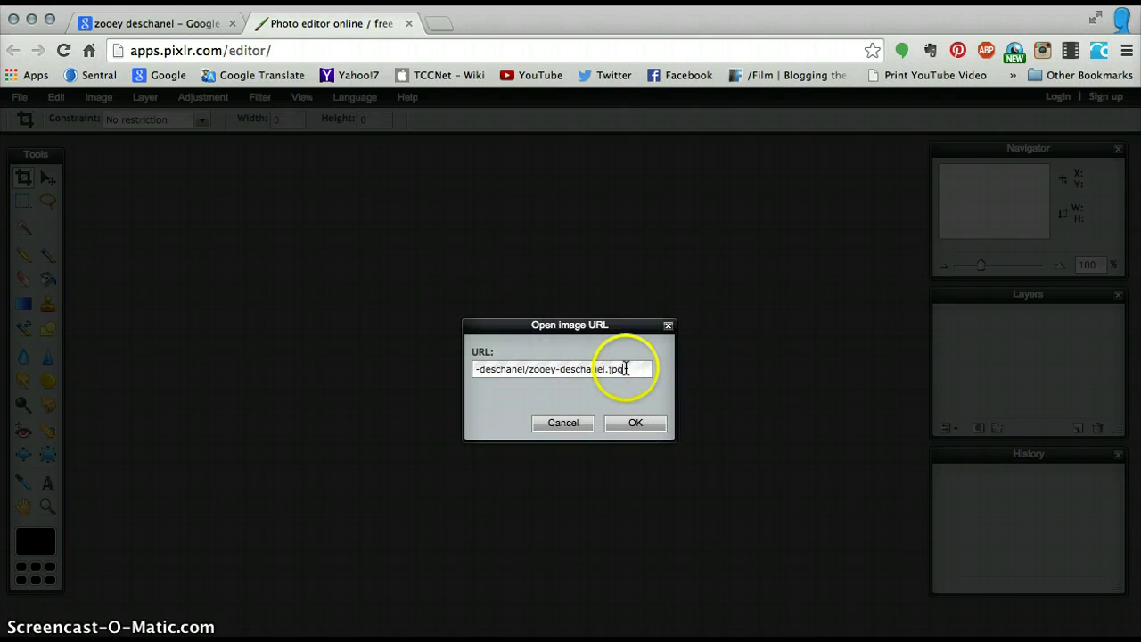
click(633, 418)
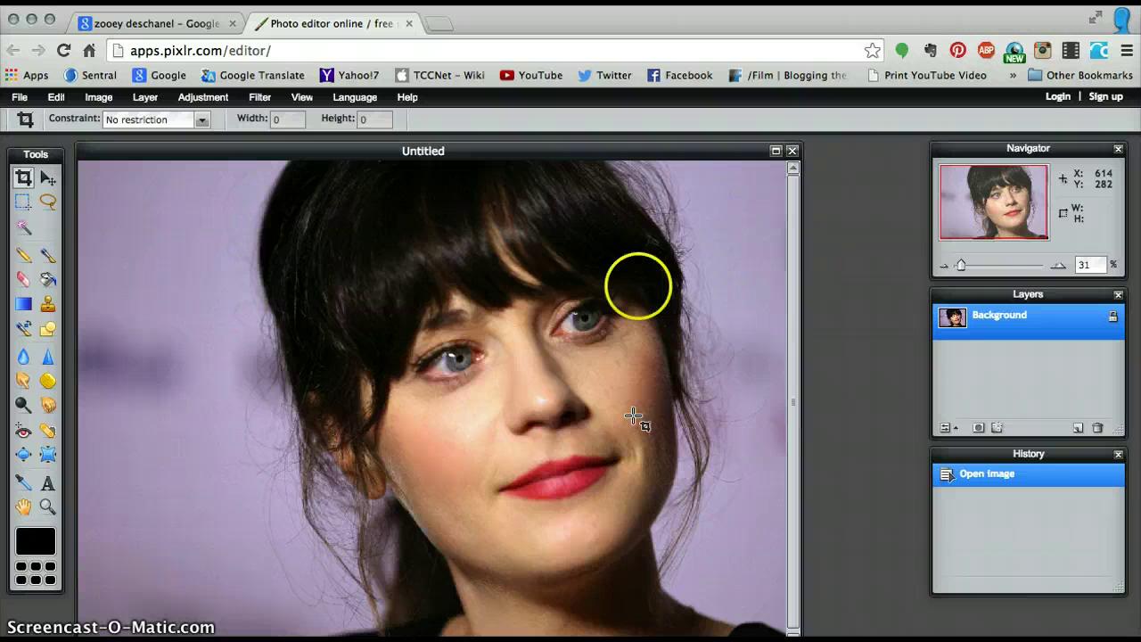
drag(619, 146, 631, 140)
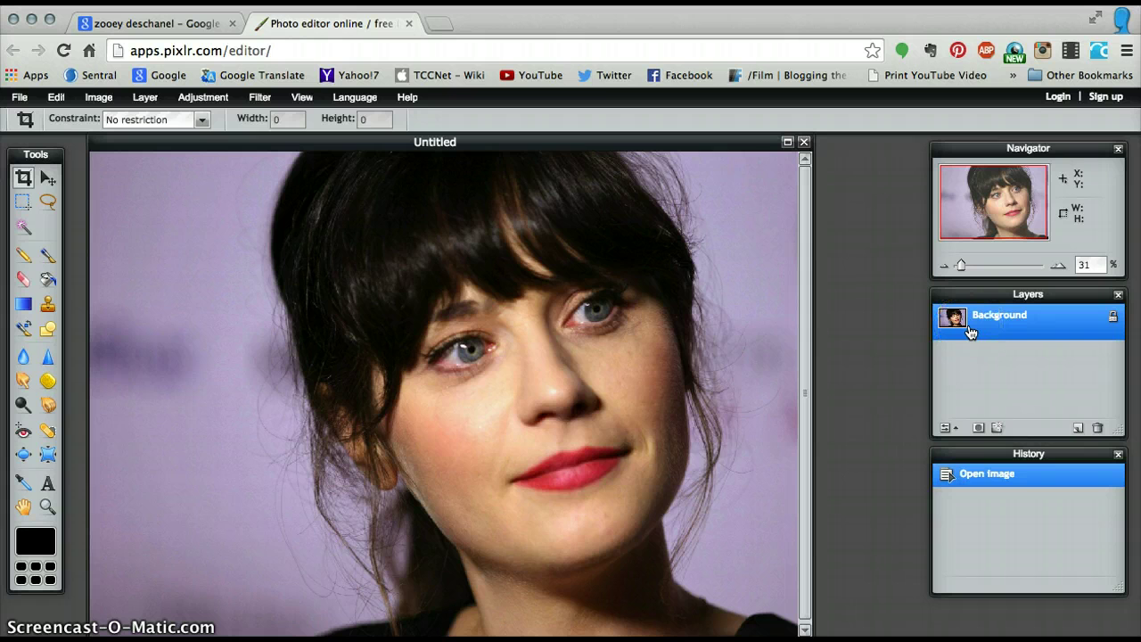
Step: Desaturate the Background layer to turn the portrait into greyscale
click(998, 457)
click(996, 487)
click(197, 100)
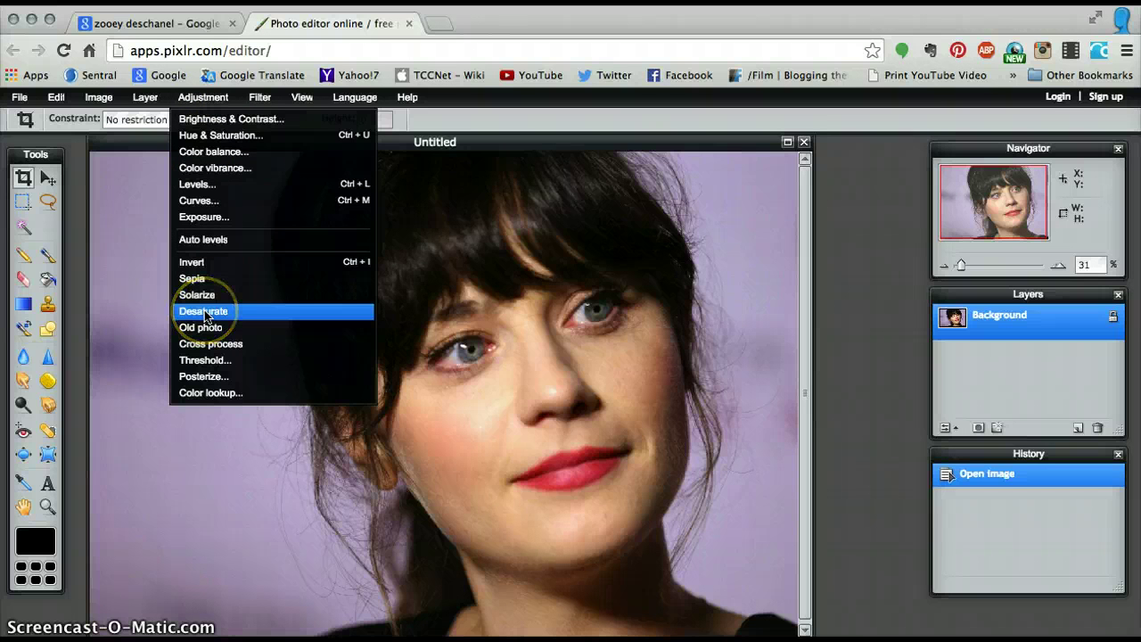
click(249, 314)
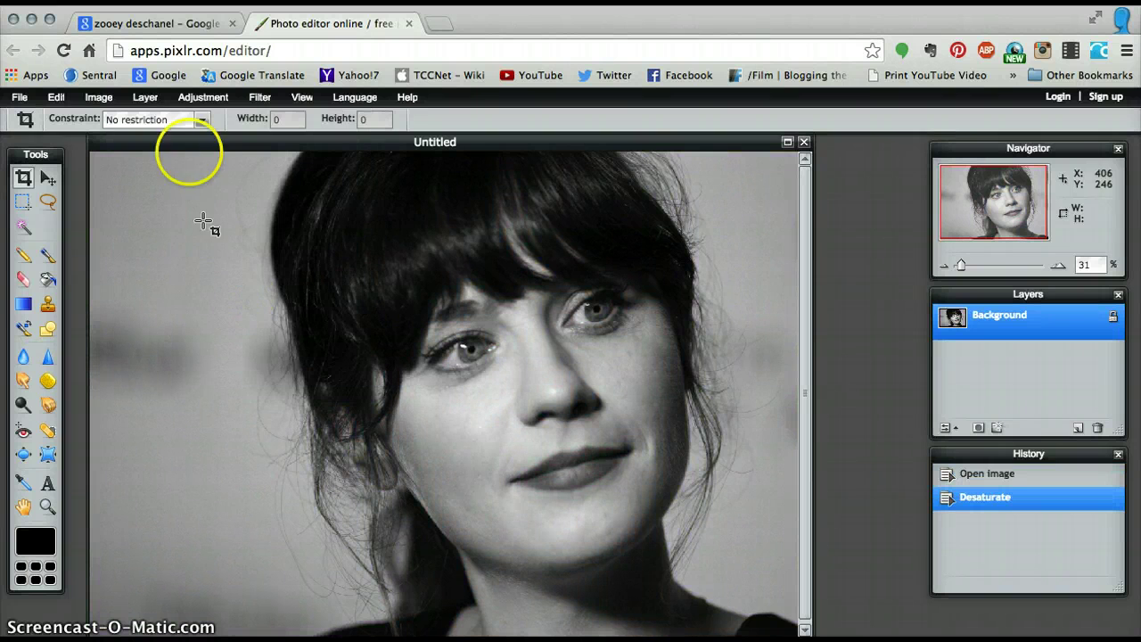
Step: Apply Brightness & Contrast to the portrait with brightness at about 14 and contrast at 87
click(187, 100)
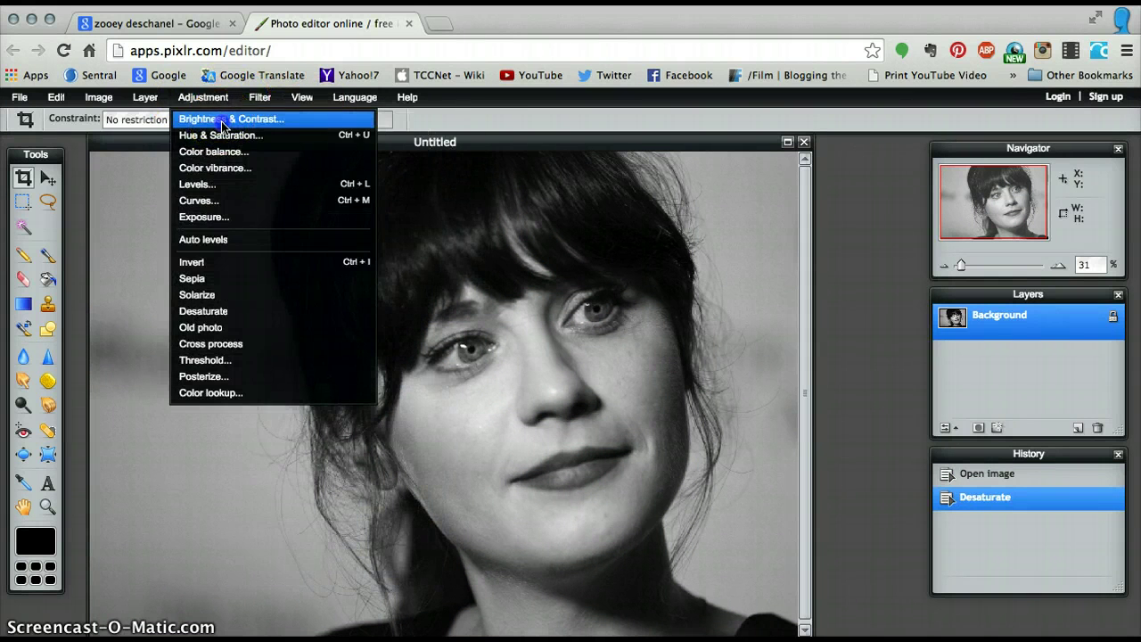
click(221, 119)
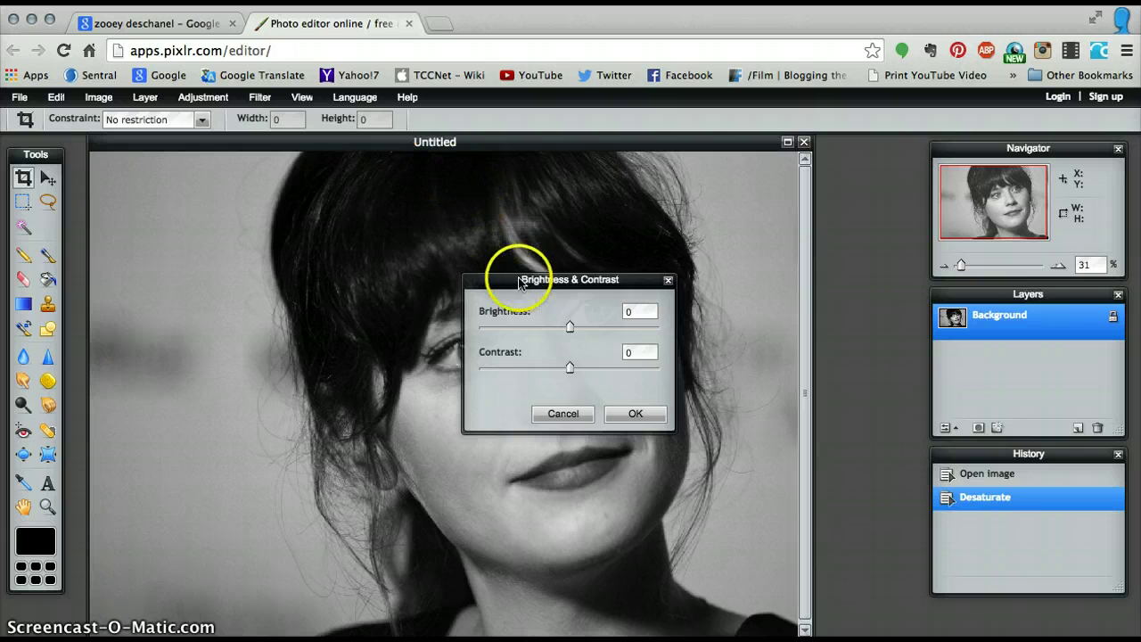
drag(521, 279, 206, 362)
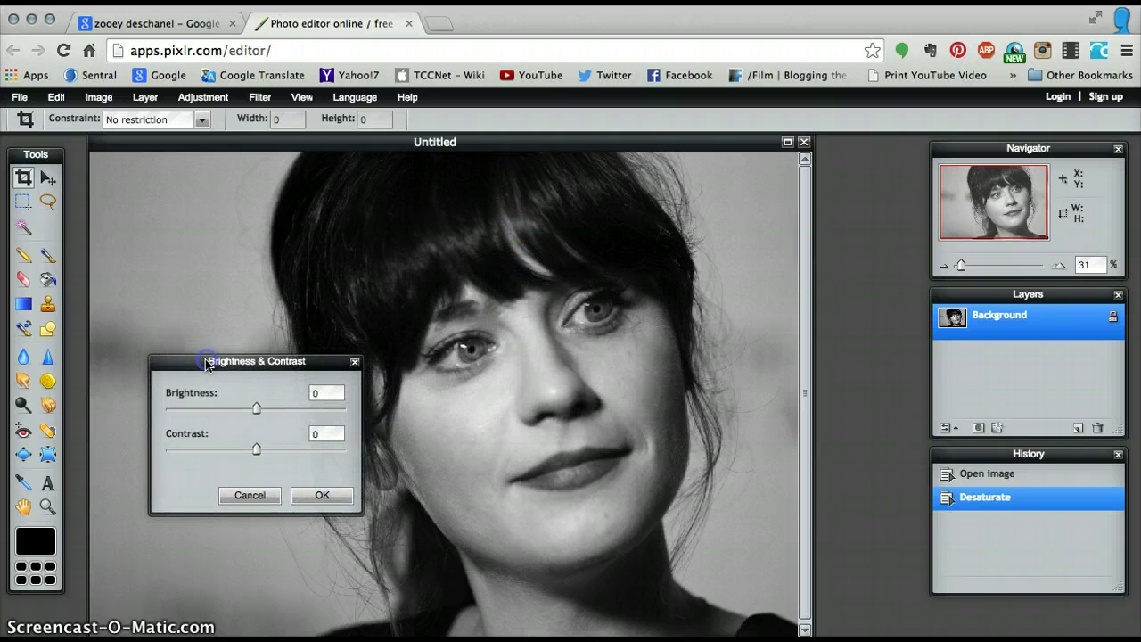
click(264, 413)
drag(265, 415, 277, 408)
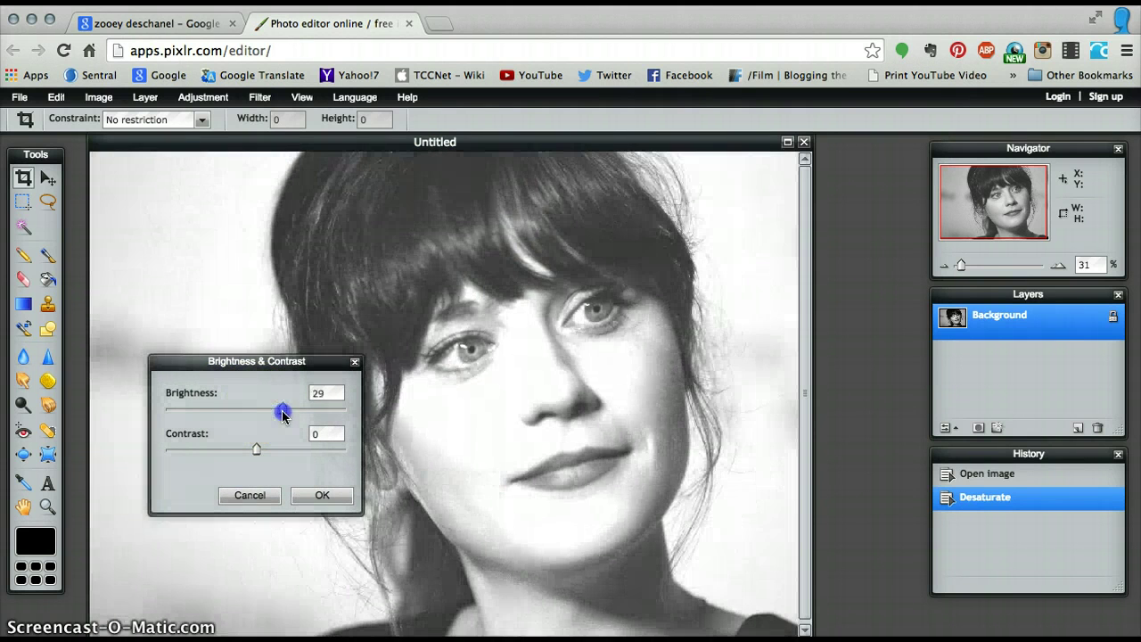
click(256, 449)
drag(256, 449, 323, 453)
drag(274, 408, 267, 406)
drag(322, 453, 335, 450)
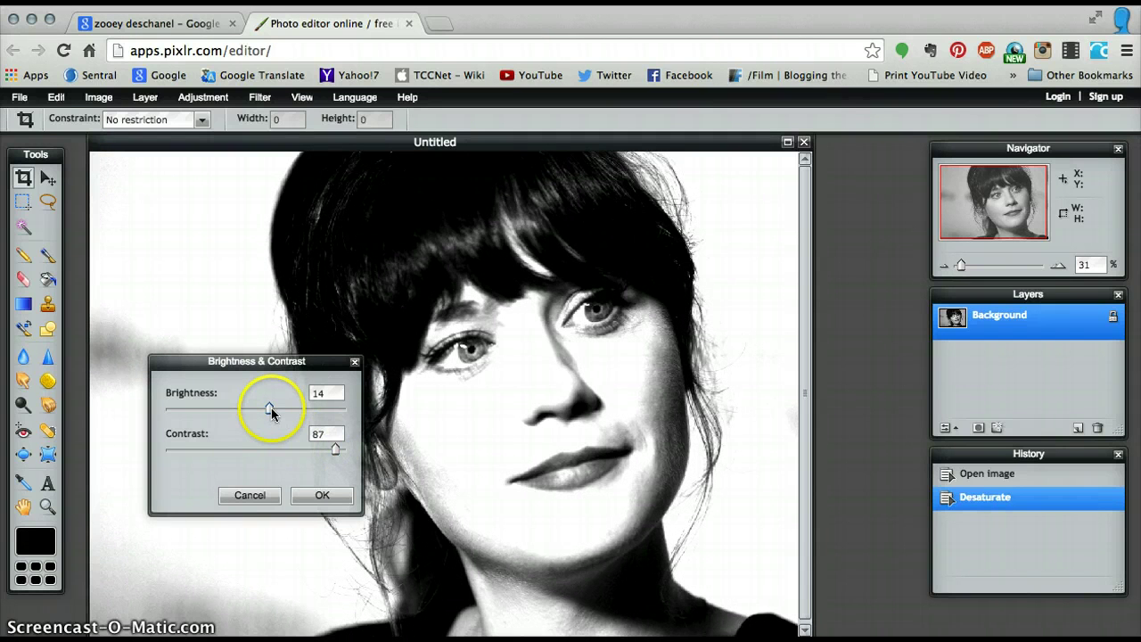
drag(271, 407, 268, 408)
click(314, 496)
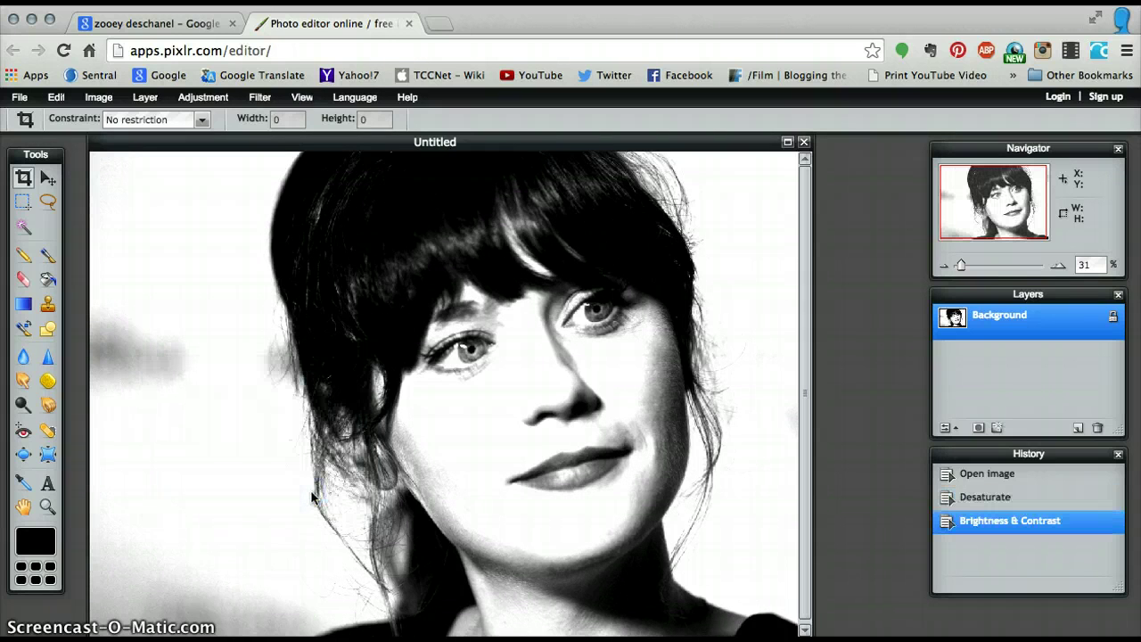
Step: Apply Curves to brighten the portrait, raising the curve's midpoint to about three quarters of the graph's height
click(198, 100)
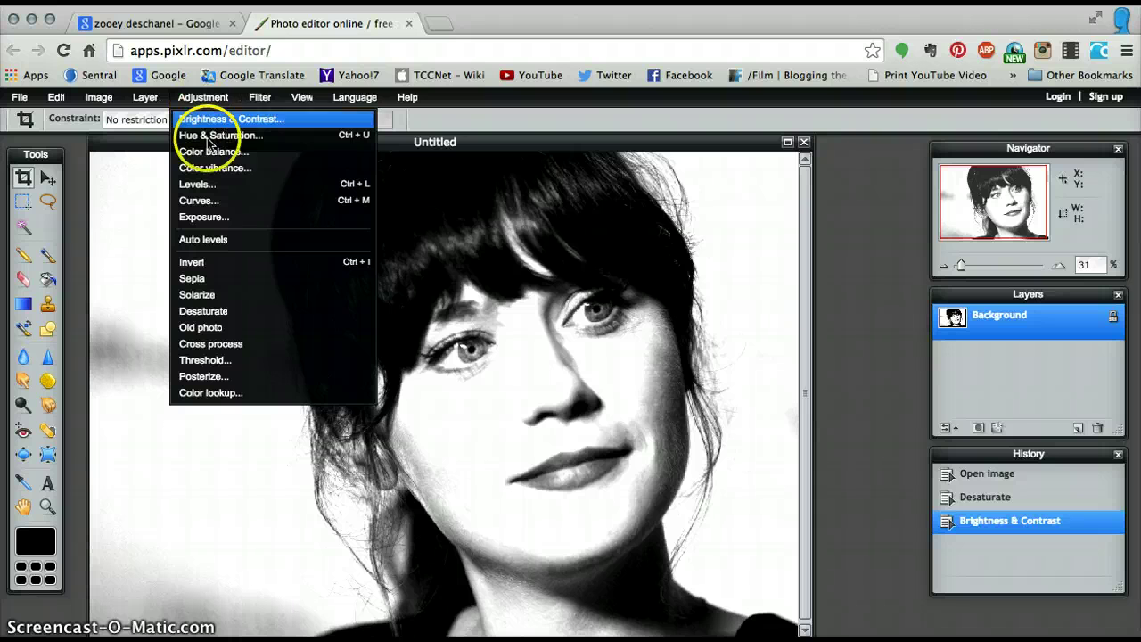
click(246, 202)
drag(246, 296, 237, 205)
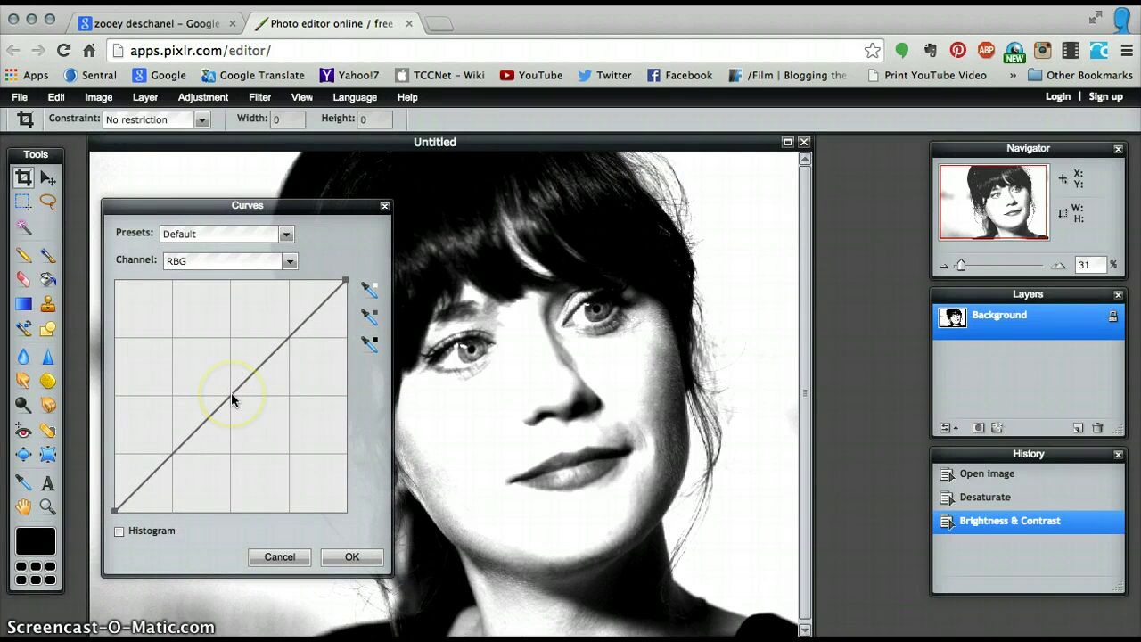
click(231, 397)
drag(232, 398, 173, 331)
drag(174, 334, 232, 334)
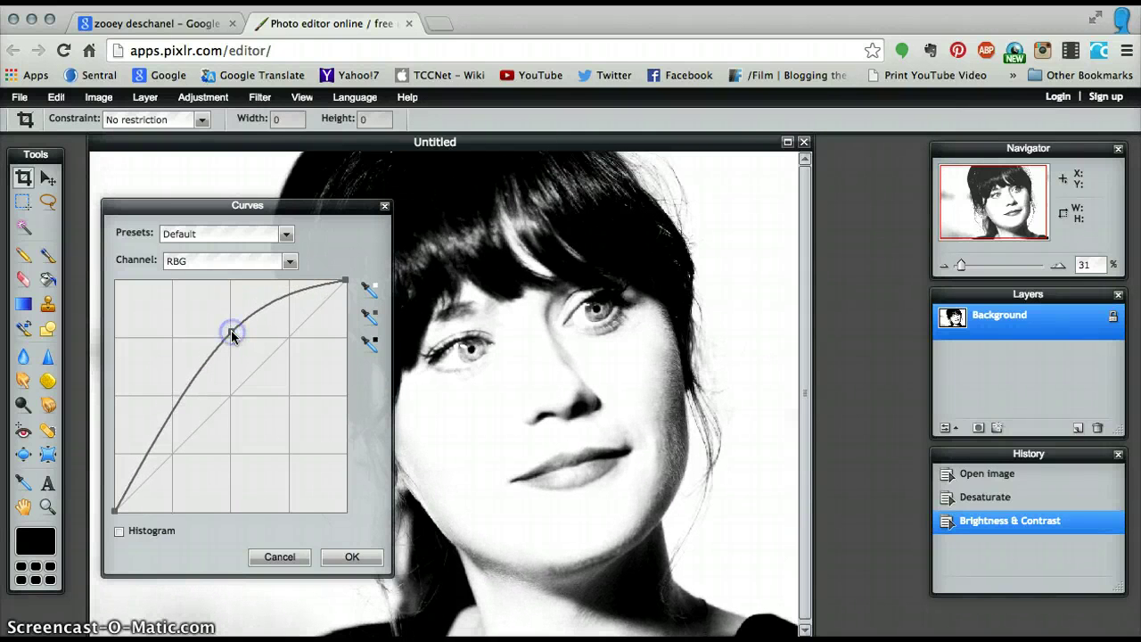
click(337, 555)
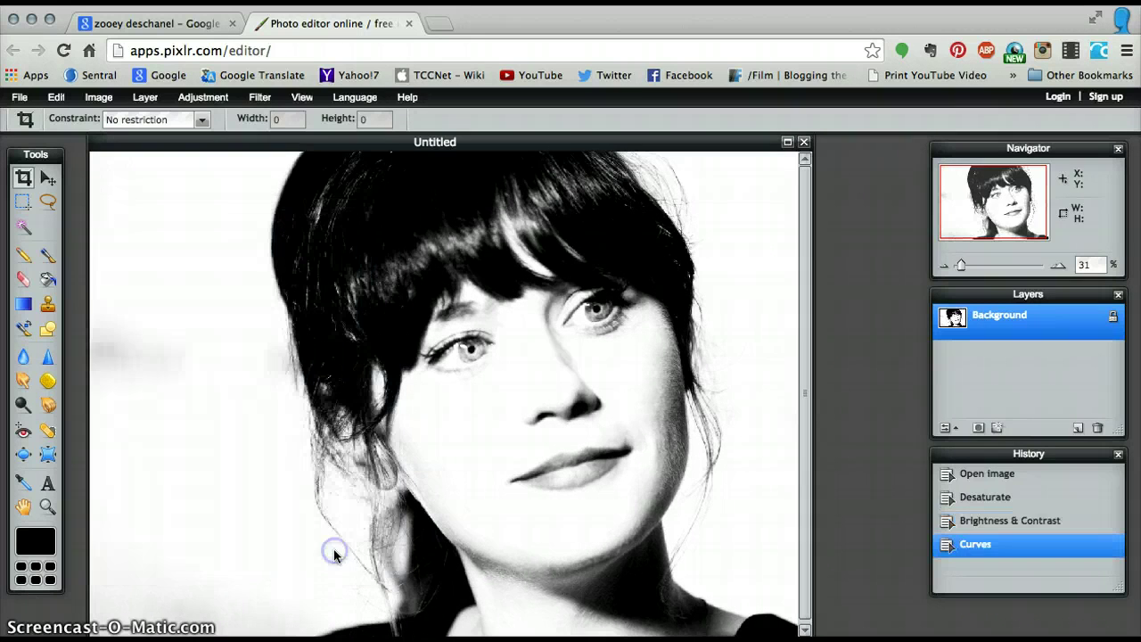
Step: Apply a second Curves adjustment, pulling the midpoint far into the highlights and down to about a quarter of the graph's height
click(191, 100)
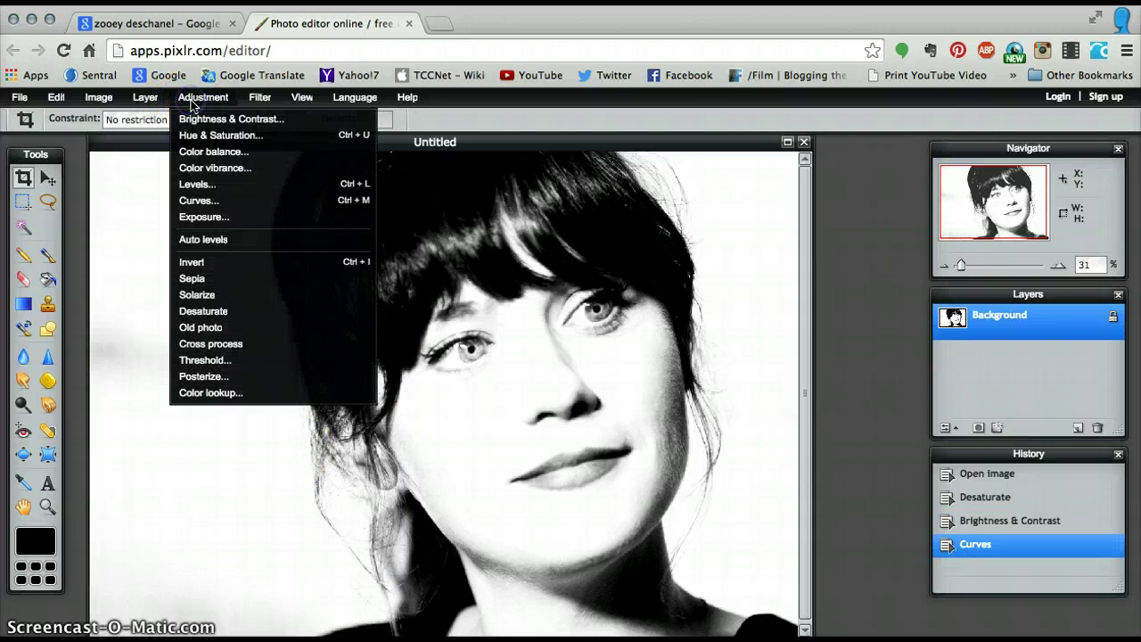
click(233, 204)
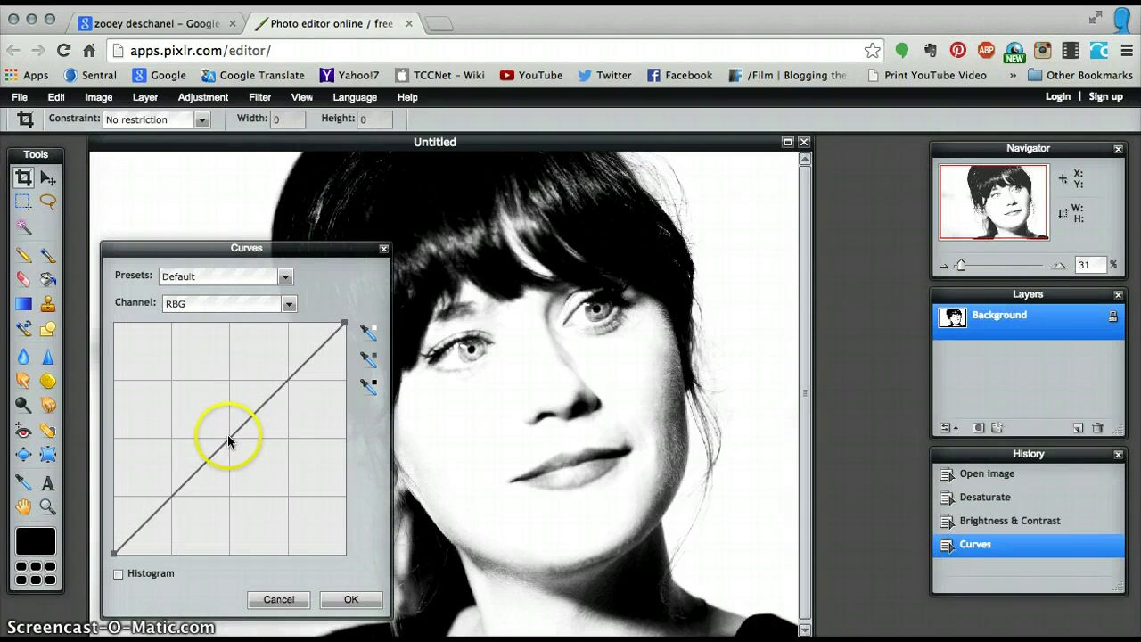
drag(228, 436, 311, 500)
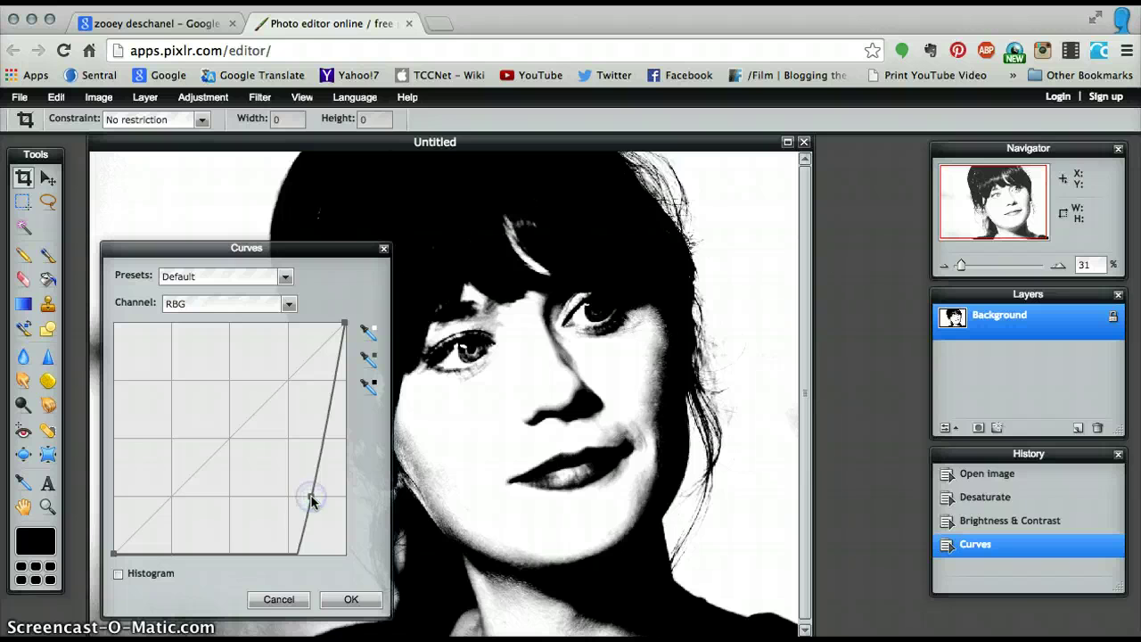
click(324, 602)
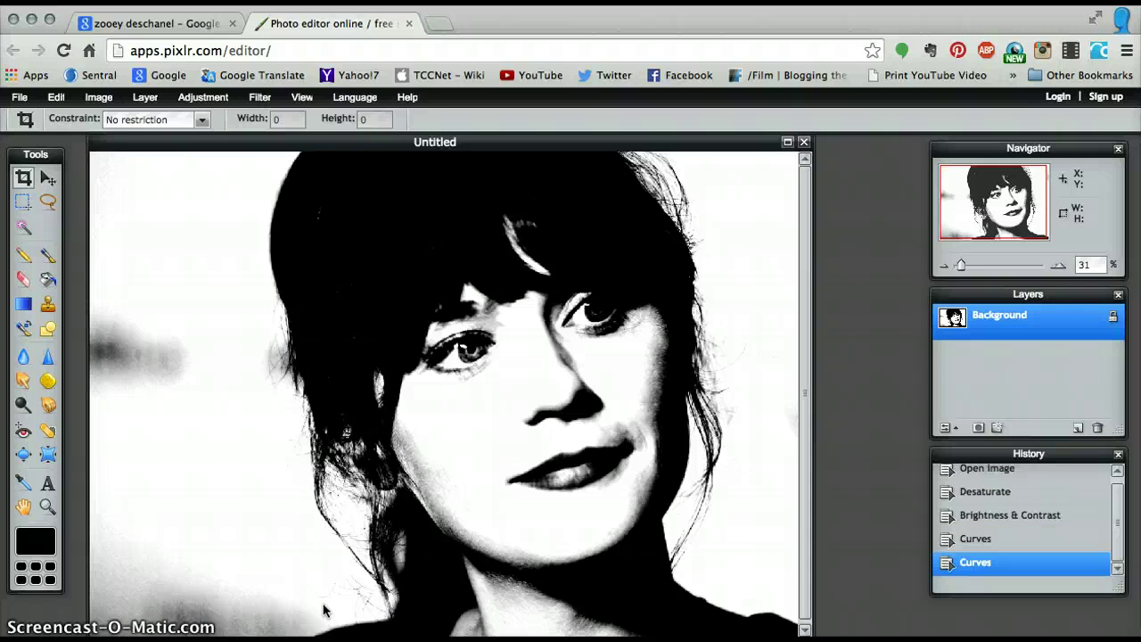
click(280, 458)
click(239, 275)
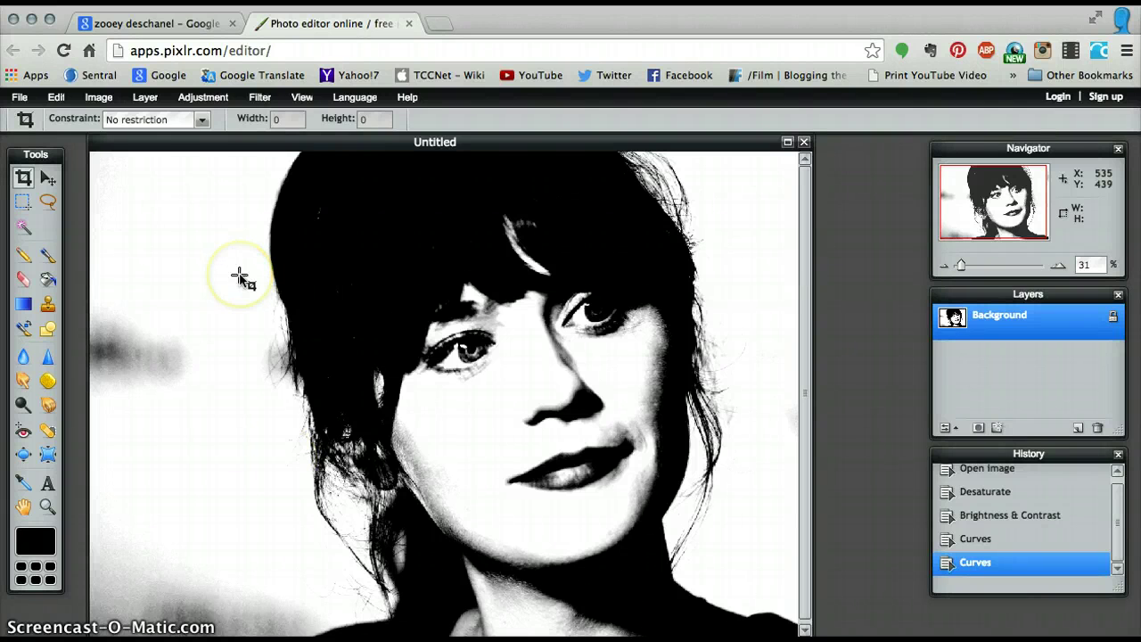
Step: Open Levels for the portrait and set the input levels to about 7 black, 1.32 midtone and 107 white
click(206, 97)
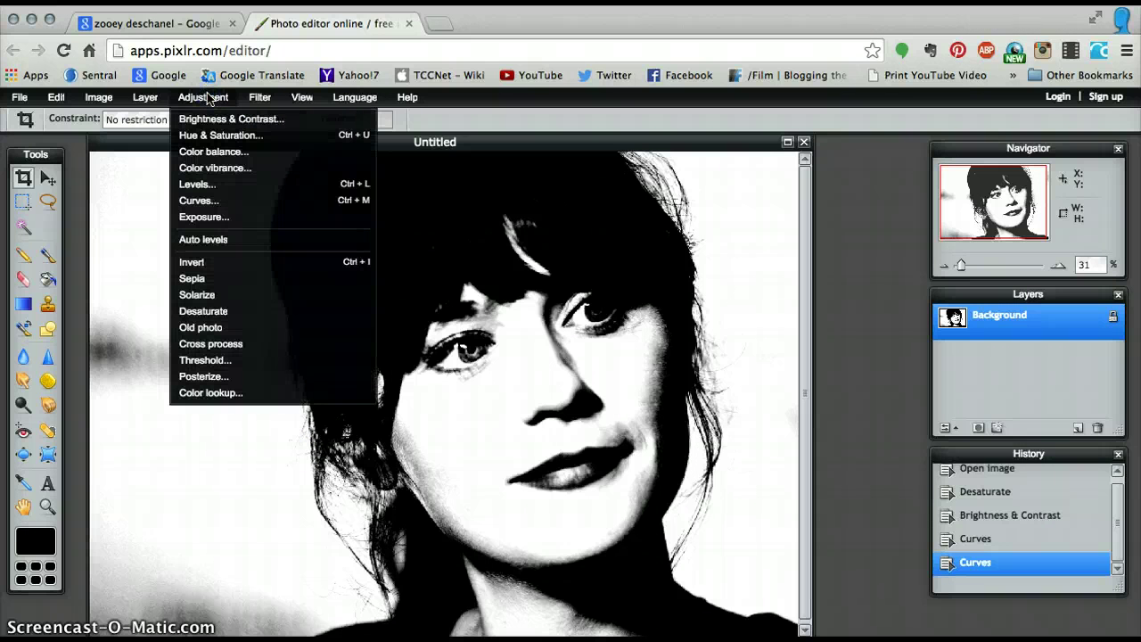
click(250, 185)
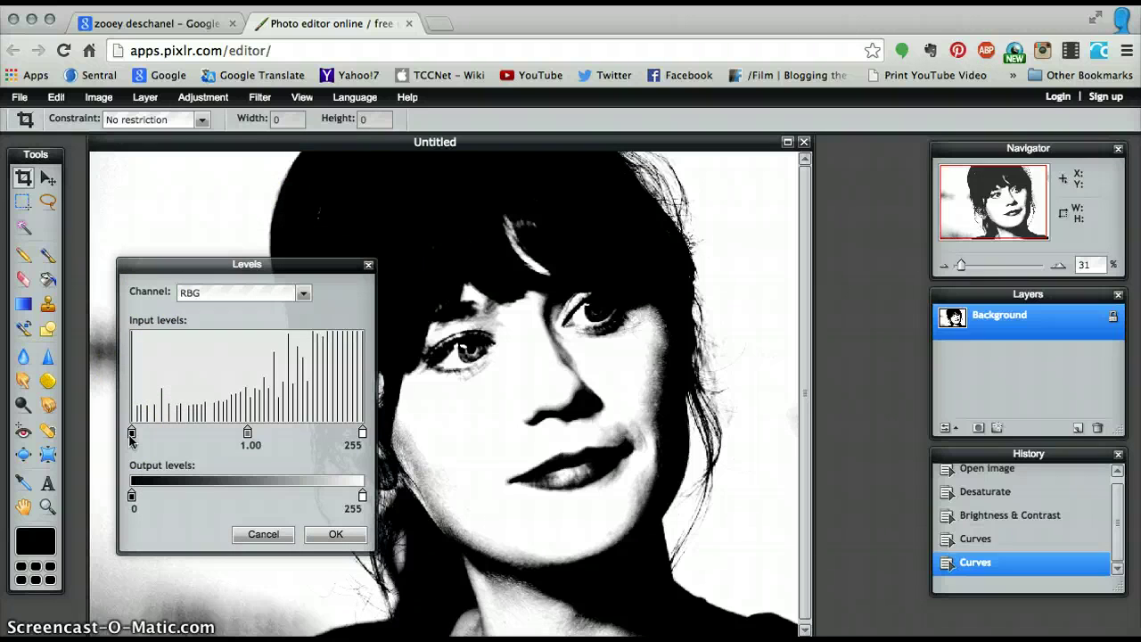
drag(131, 435, 276, 461)
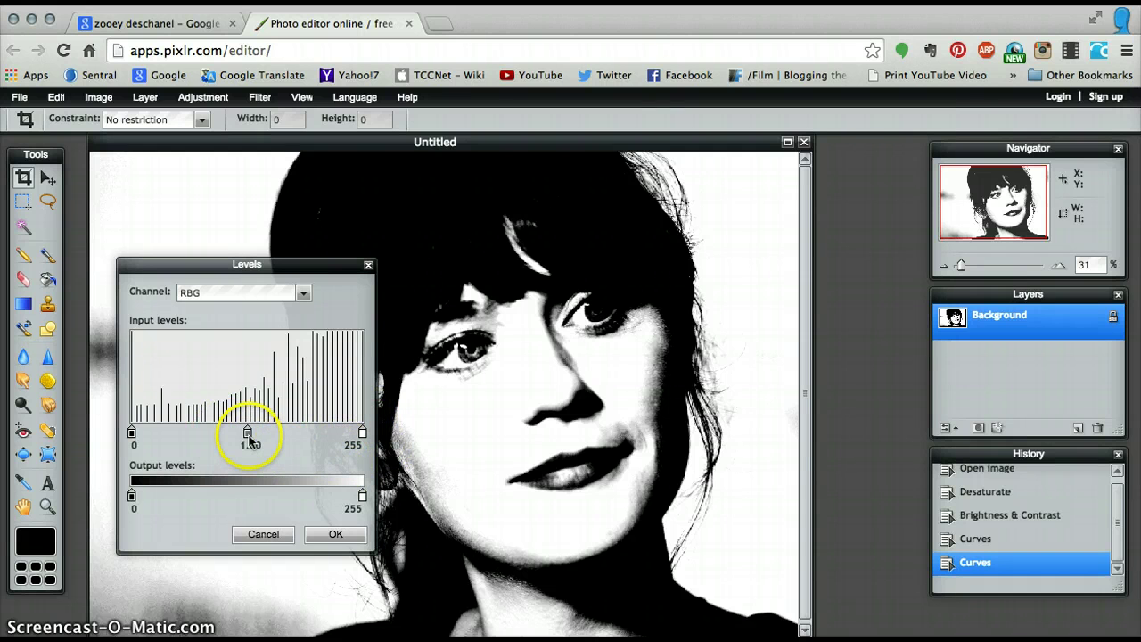
drag(249, 434, 179, 434)
drag(362, 433, 222, 435)
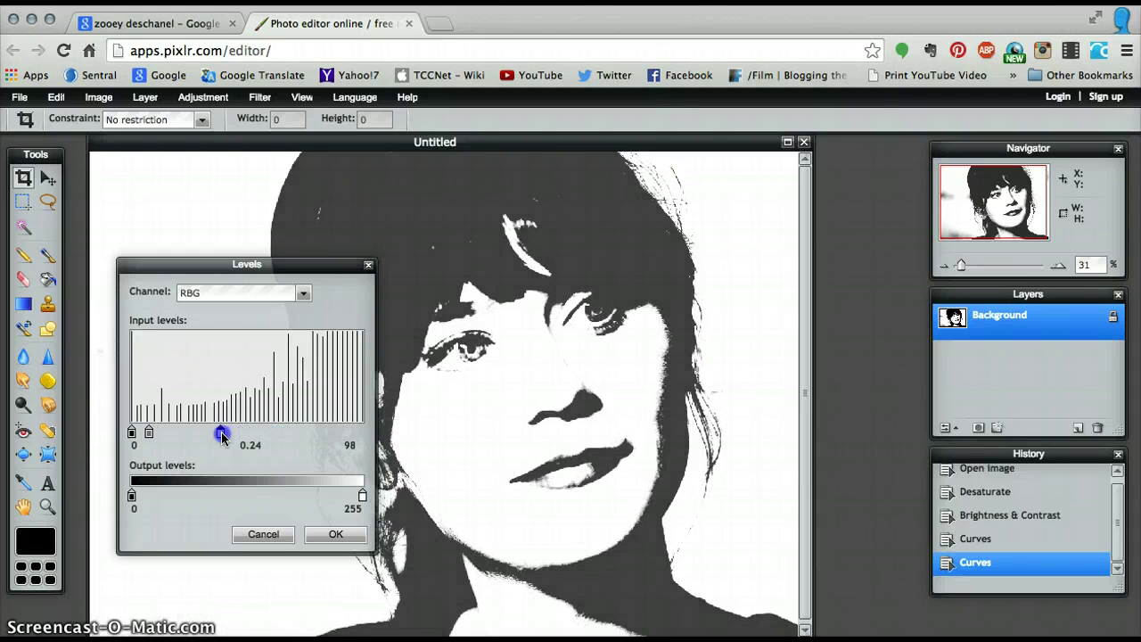
mouse_move(132, 433)
mouse_down()
mouse_move(309, 439)
mouse_move(187, 434)
mouse_up()
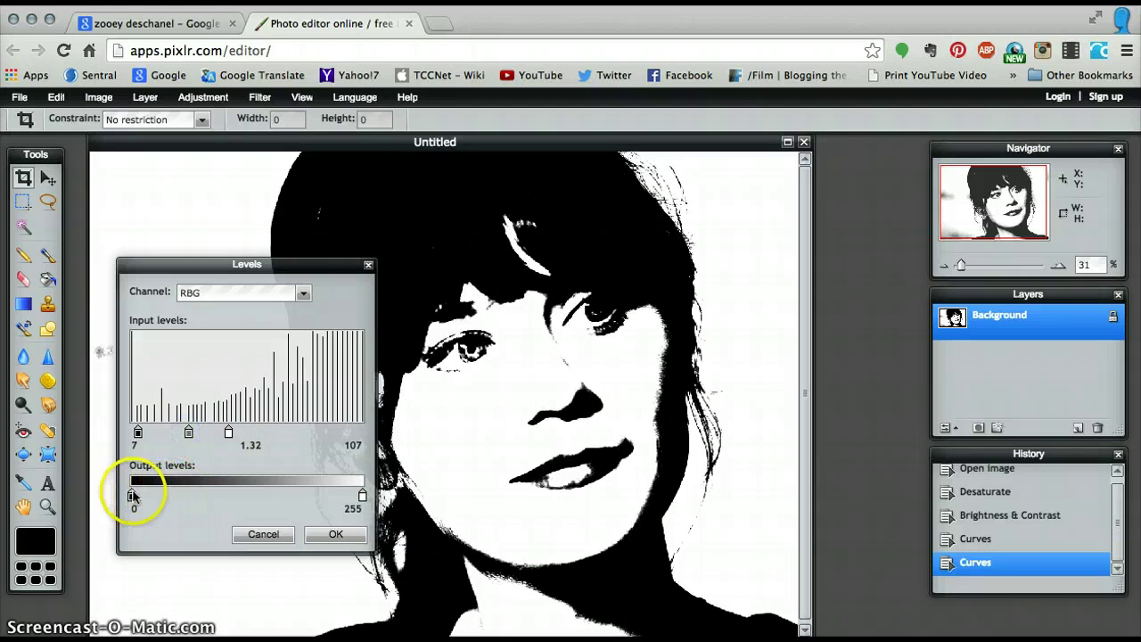
Step: Try shifting the output black and white levels, returning them to 0 and 255
drag(132, 495, 107, 499)
drag(360, 496, 290, 496)
click(361, 504)
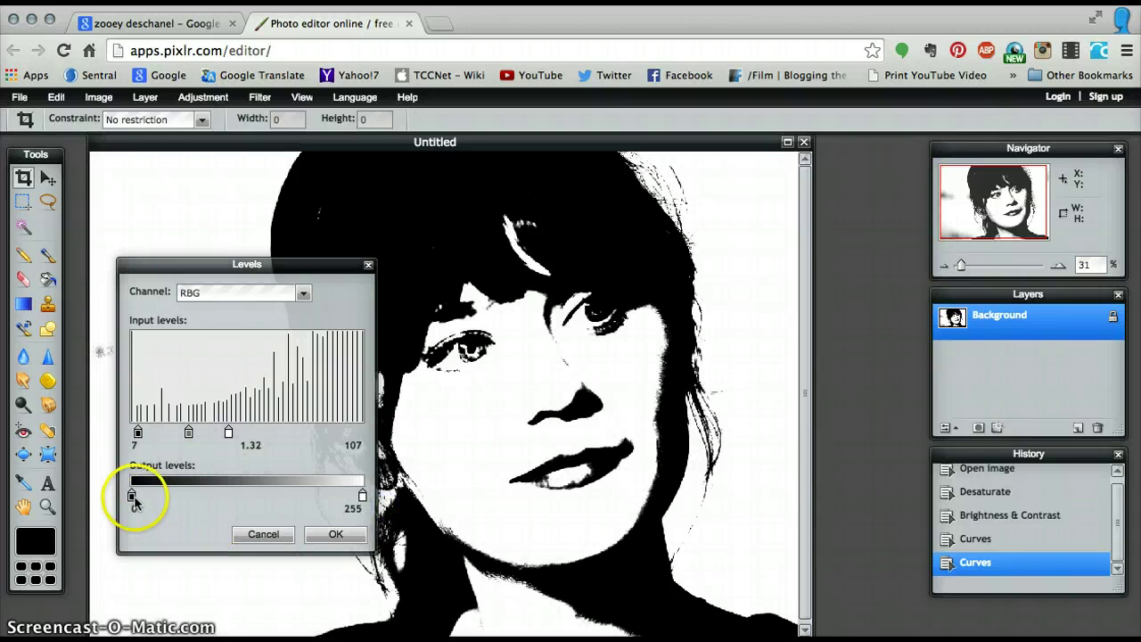
drag(145, 499, 231, 501)
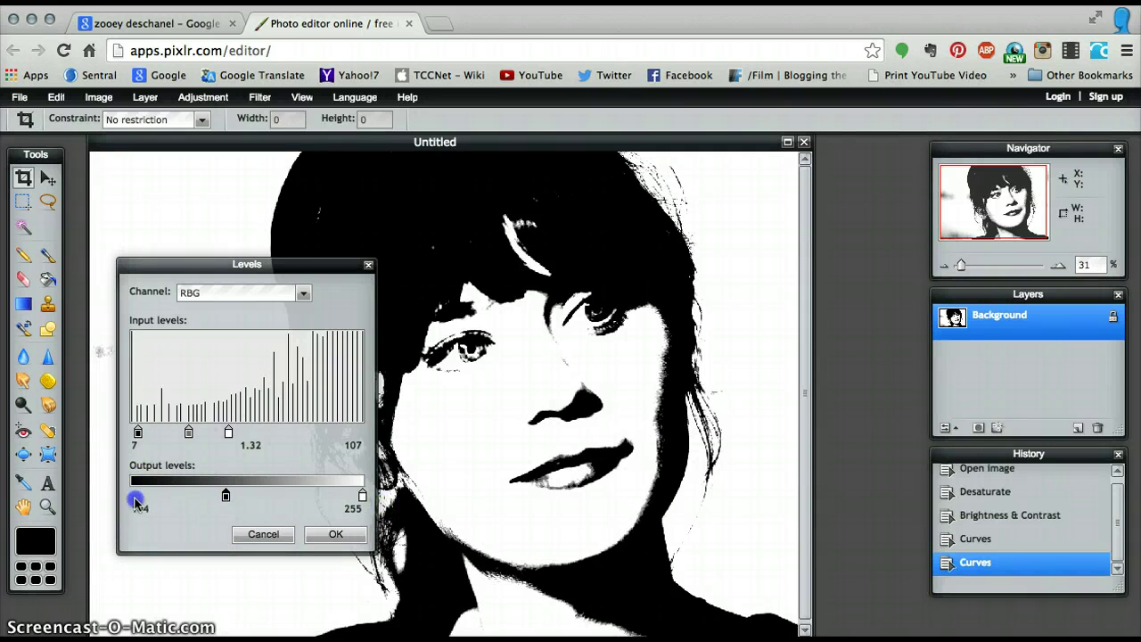
drag(135, 504, 87, 497)
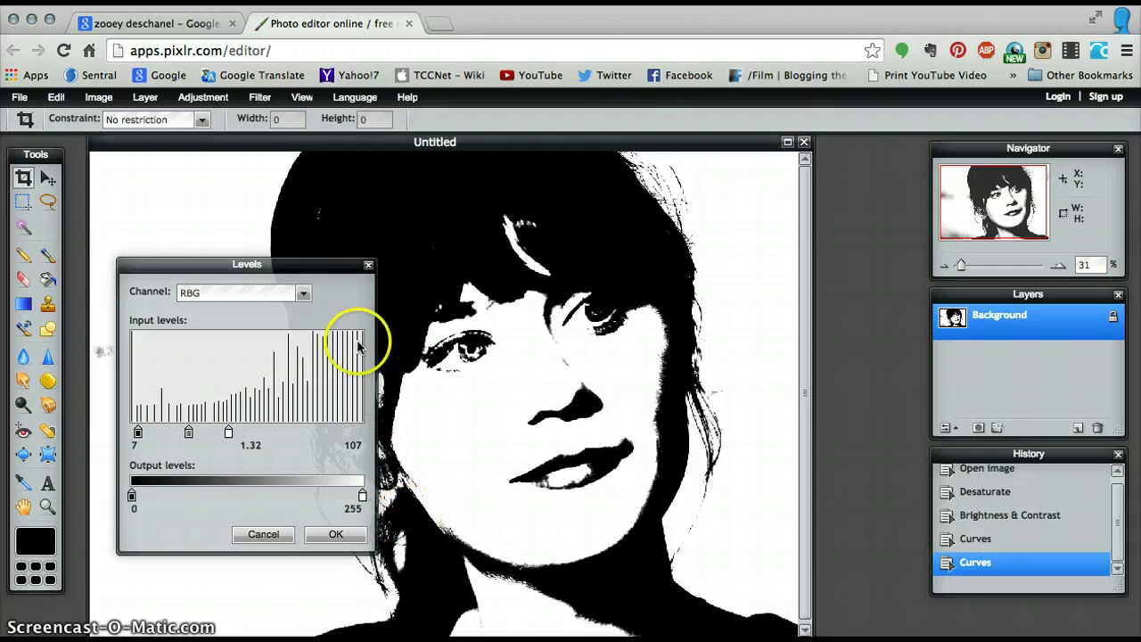
Step: Raise the input black level to 100 and the white level to 123, and apply the Levels adjustment
drag(308, 266, 369, 210)
click(195, 376)
drag(195, 378, 281, 376)
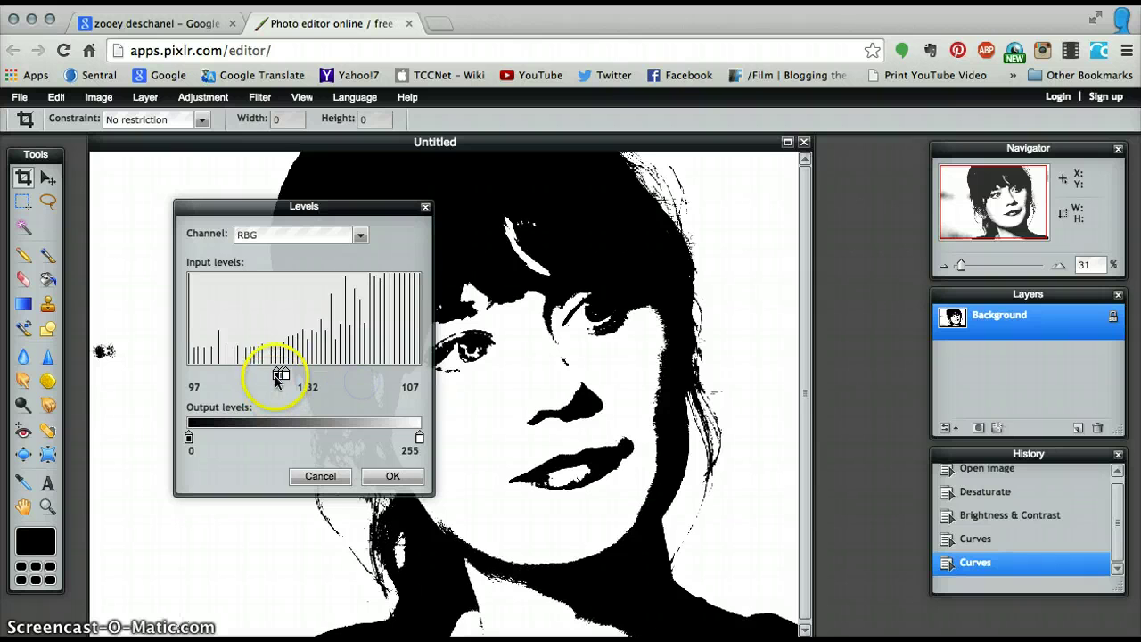
drag(338, 372, 279, 377)
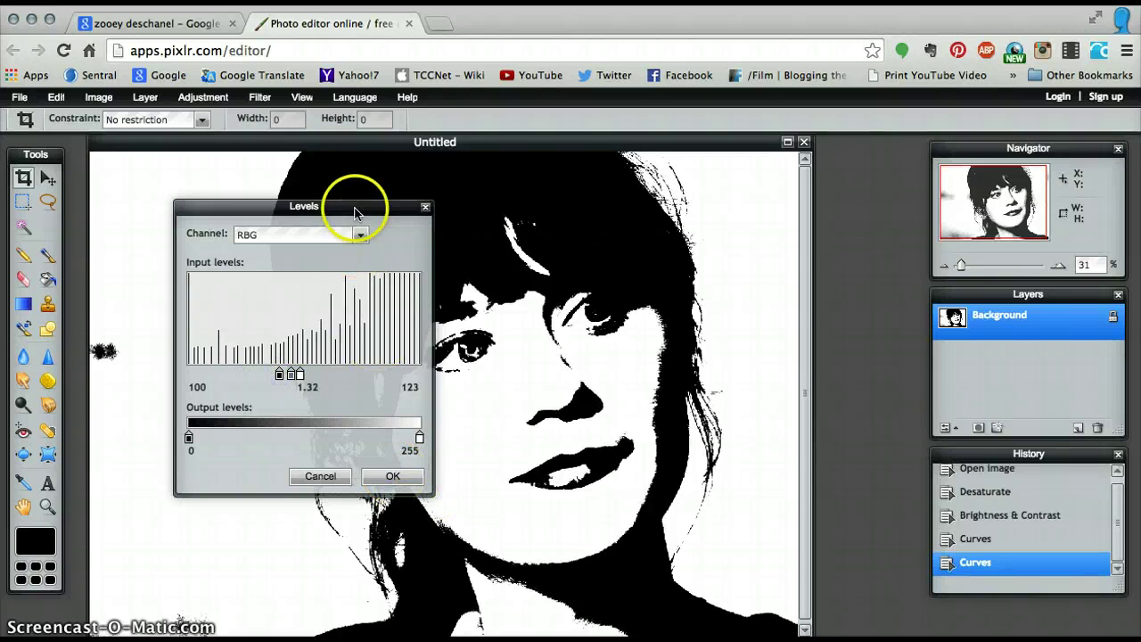
drag(355, 211, 304, 246)
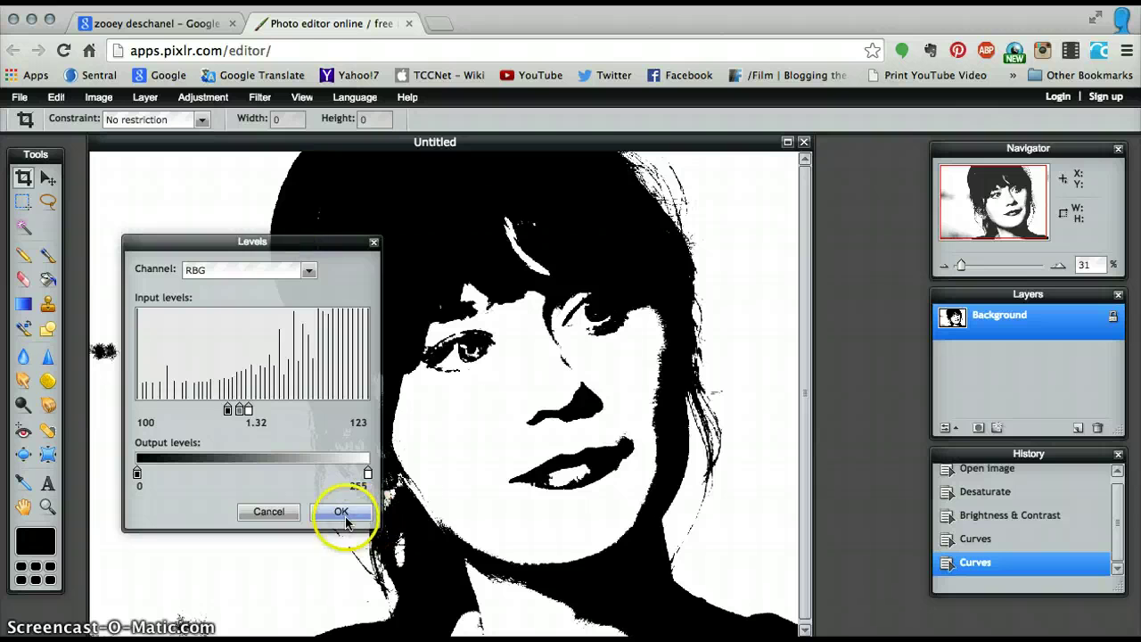
click(342, 511)
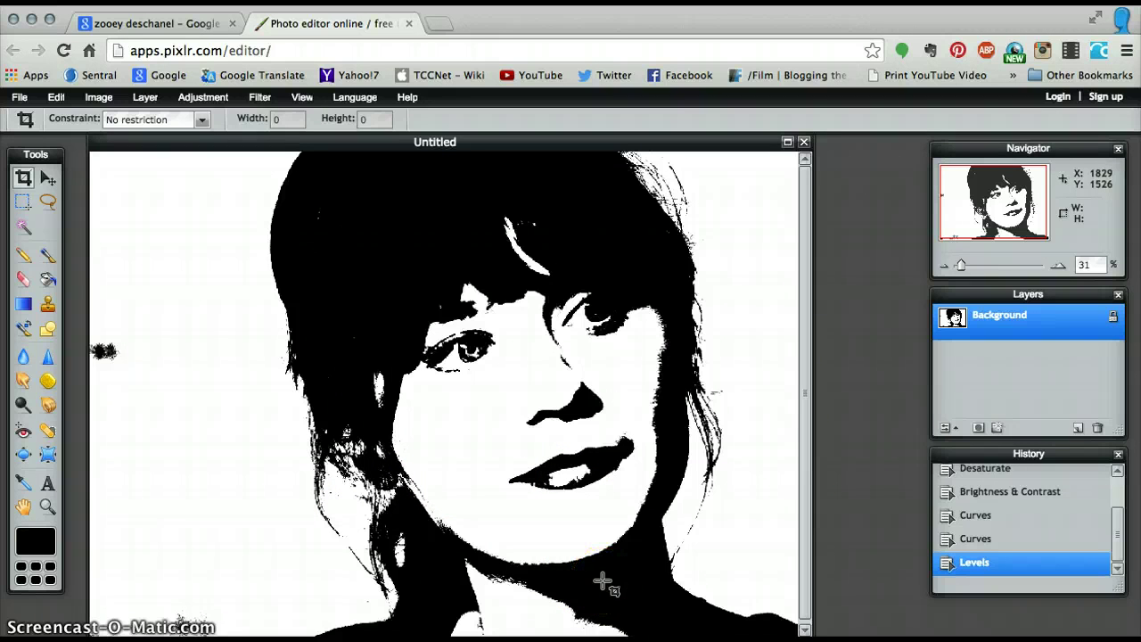
Step: Choose the Eraser with the hard round 15-pixel brush and make a first stroke in the background beside the hair
click(210, 497)
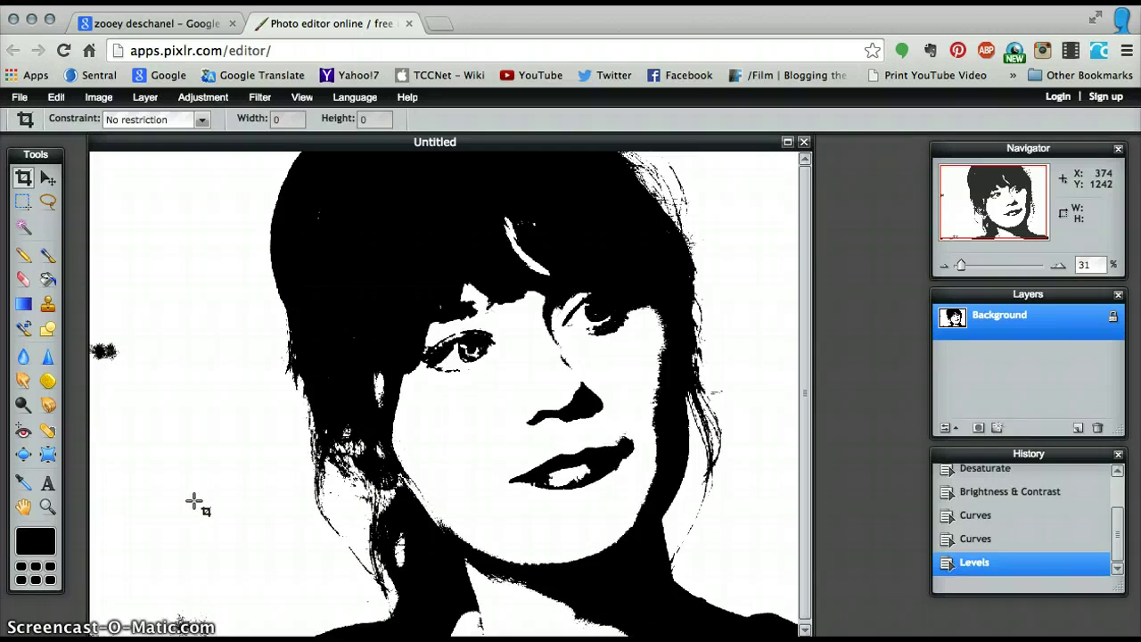
click(24, 281)
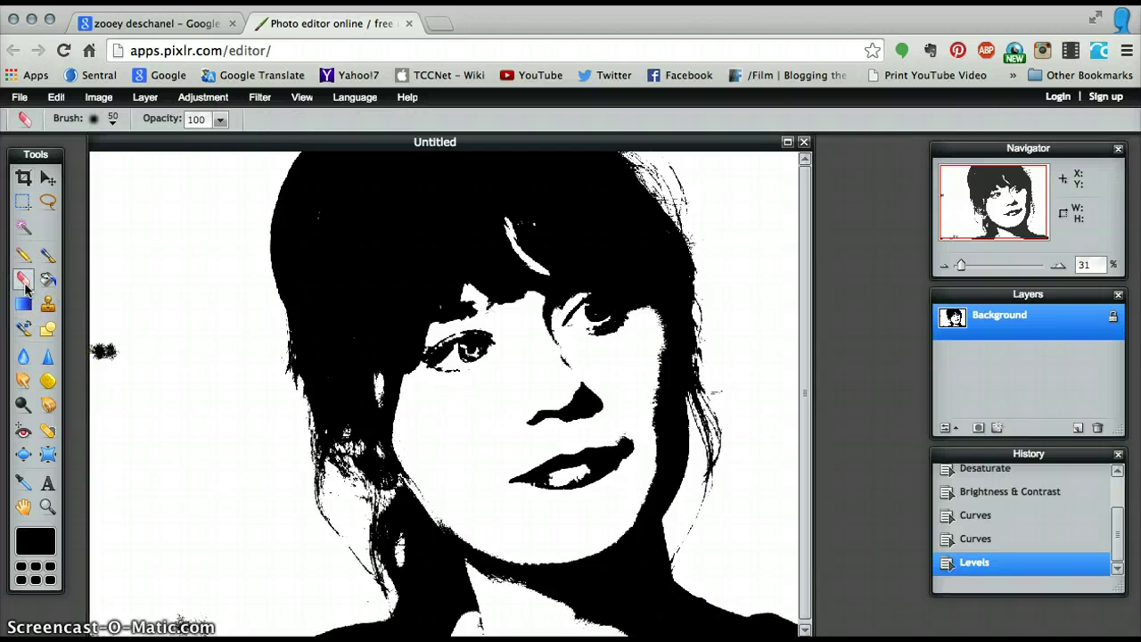
click(49, 266)
click(49, 256)
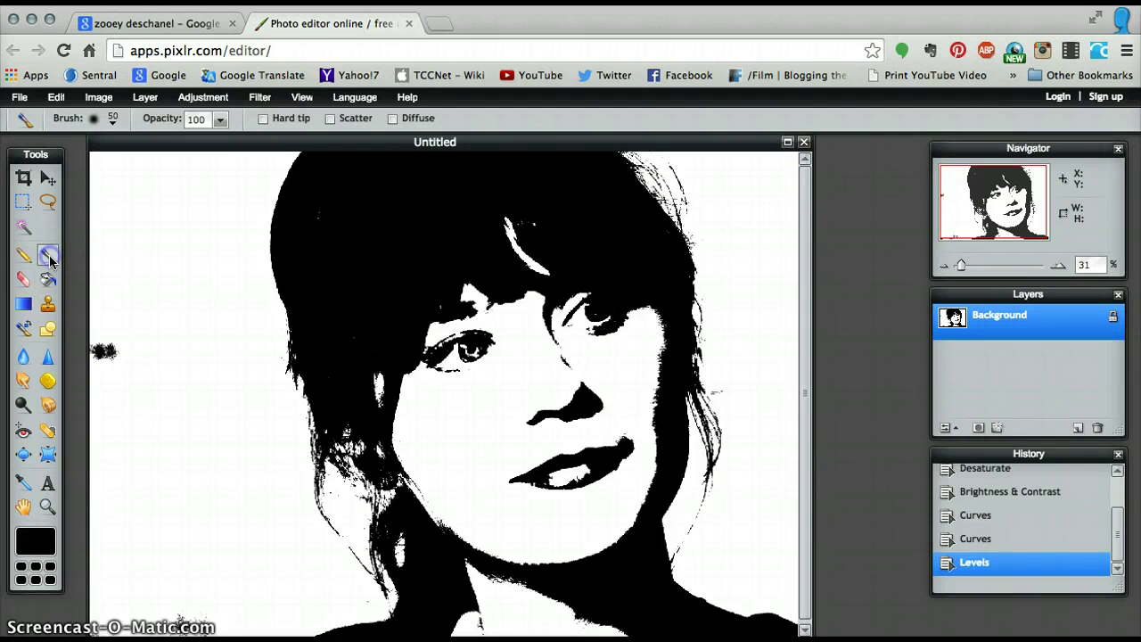
click(24, 281)
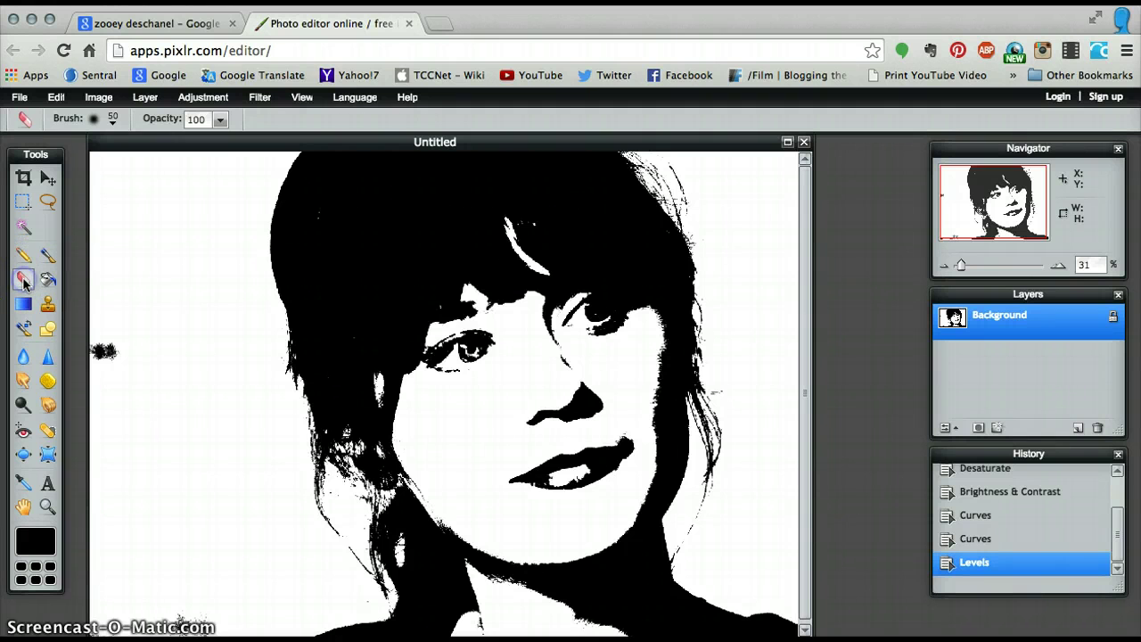
click(115, 120)
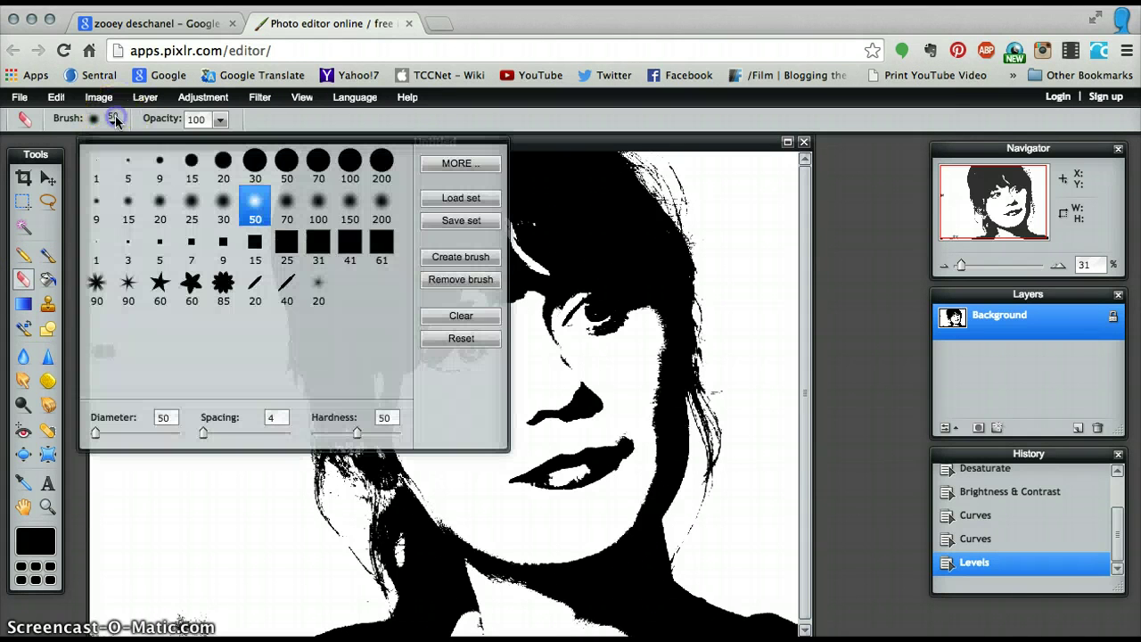
click(193, 166)
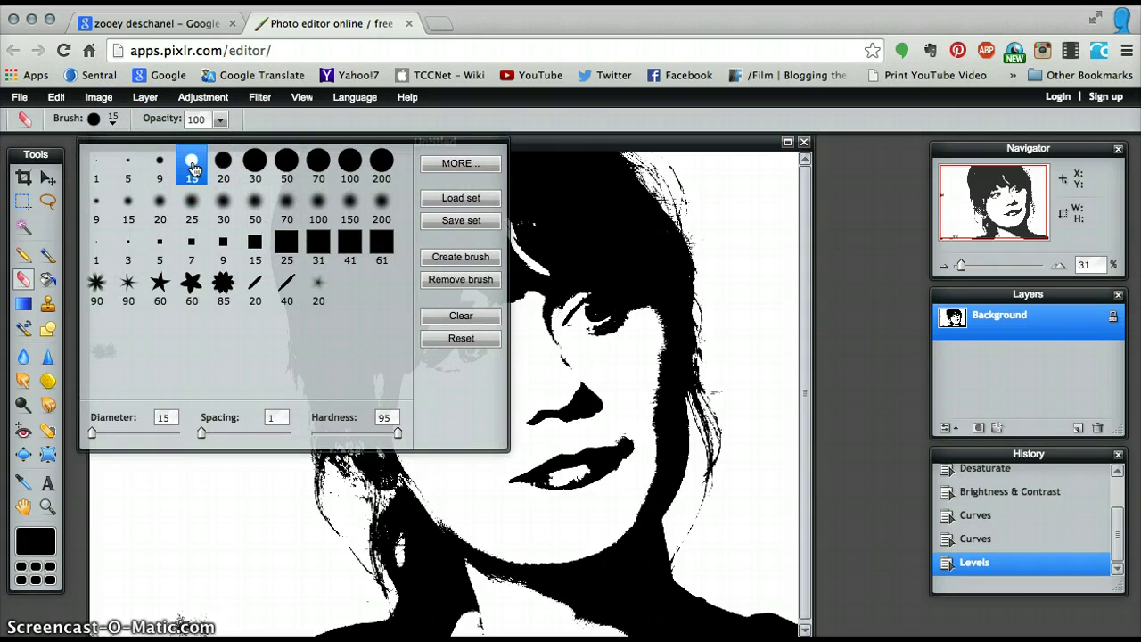
click(191, 514)
click(160, 273)
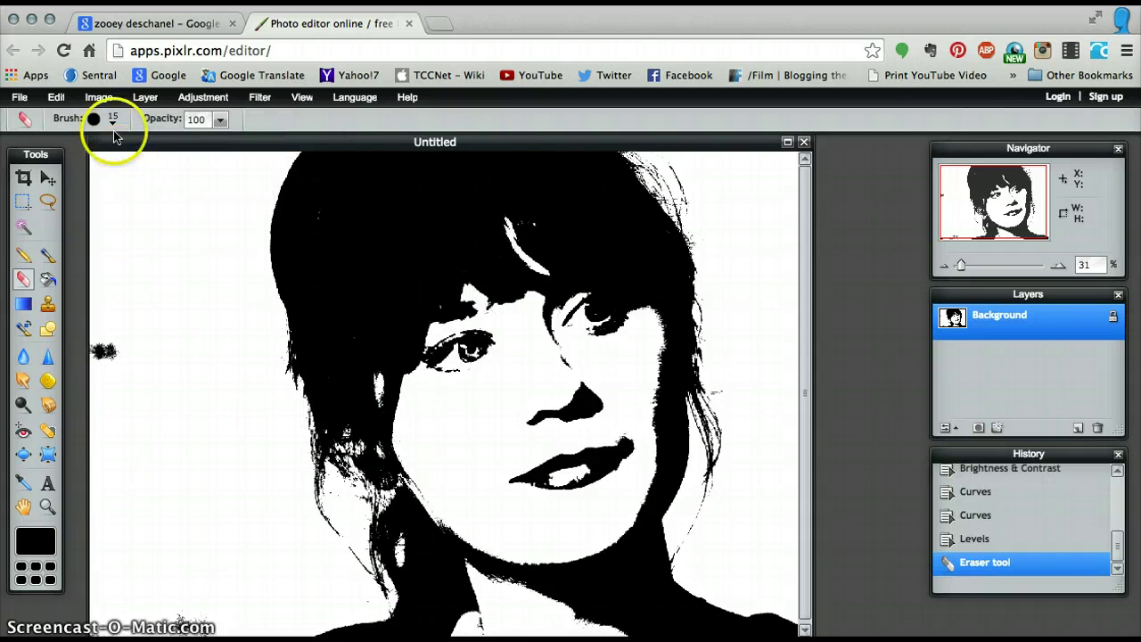
Step: Erase the dark smudges at the left edge and lower-left corner of the background with a hard round 30-pixel eraser
click(113, 126)
click(255, 162)
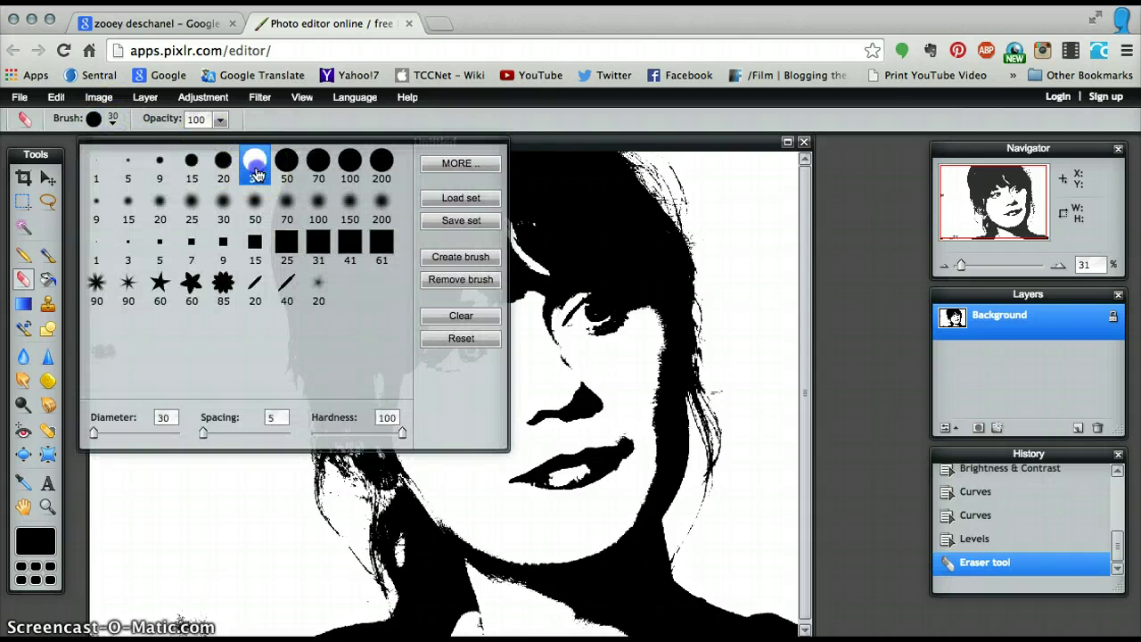
click(189, 559)
click(112, 330)
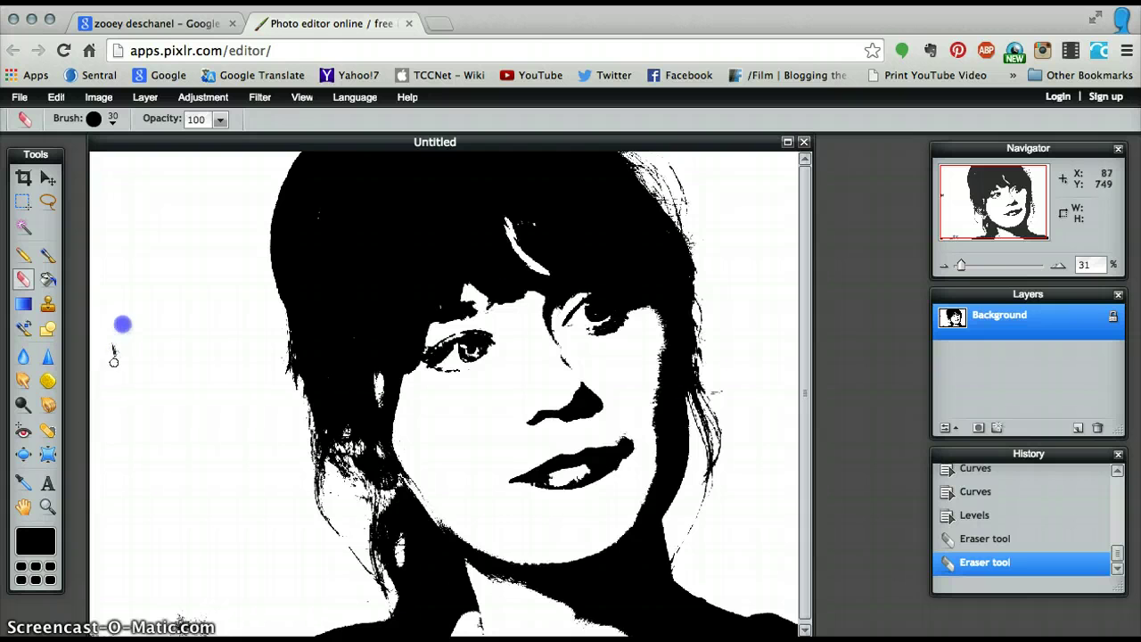
click(109, 392)
click(112, 321)
click(148, 488)
click(172, 609)
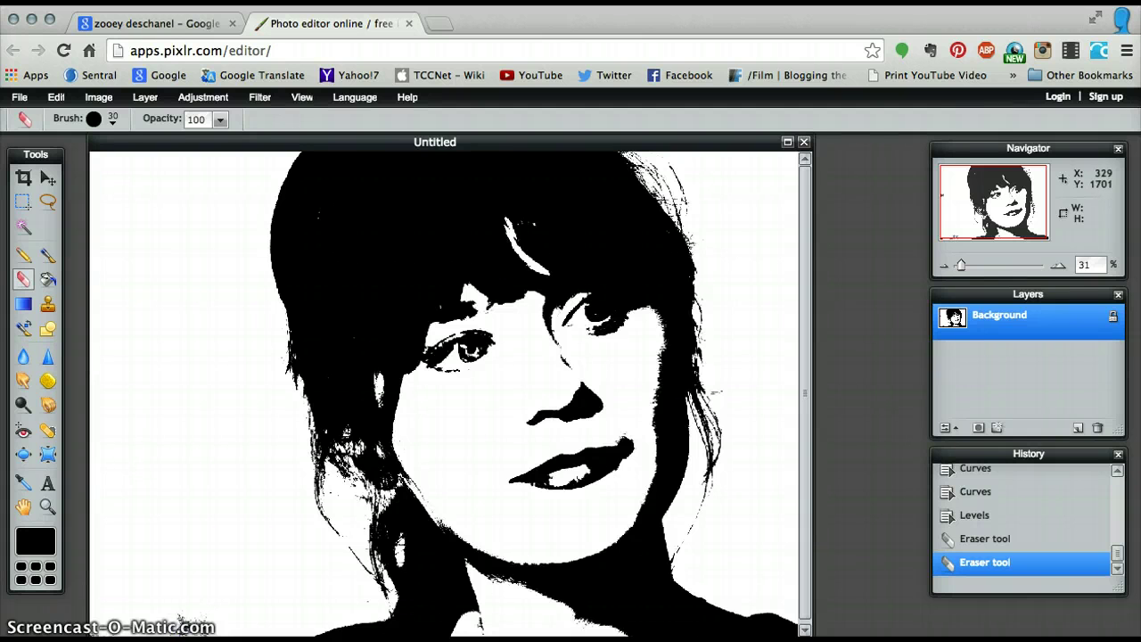
click(166, 610)
click(175, 619)
click(179, 618)
click(97, 619)
click(144, 500)
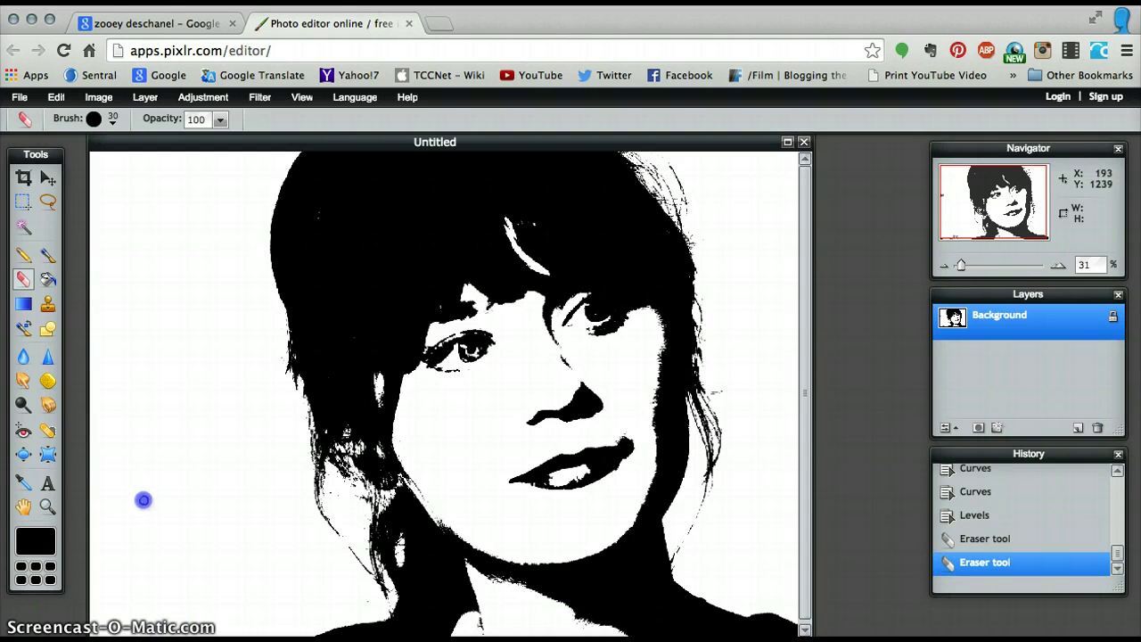
Step: Erase the stray hairs along the outline of the hair and beside the neck with a hard round 50-pixel eraser
click(112, 120)
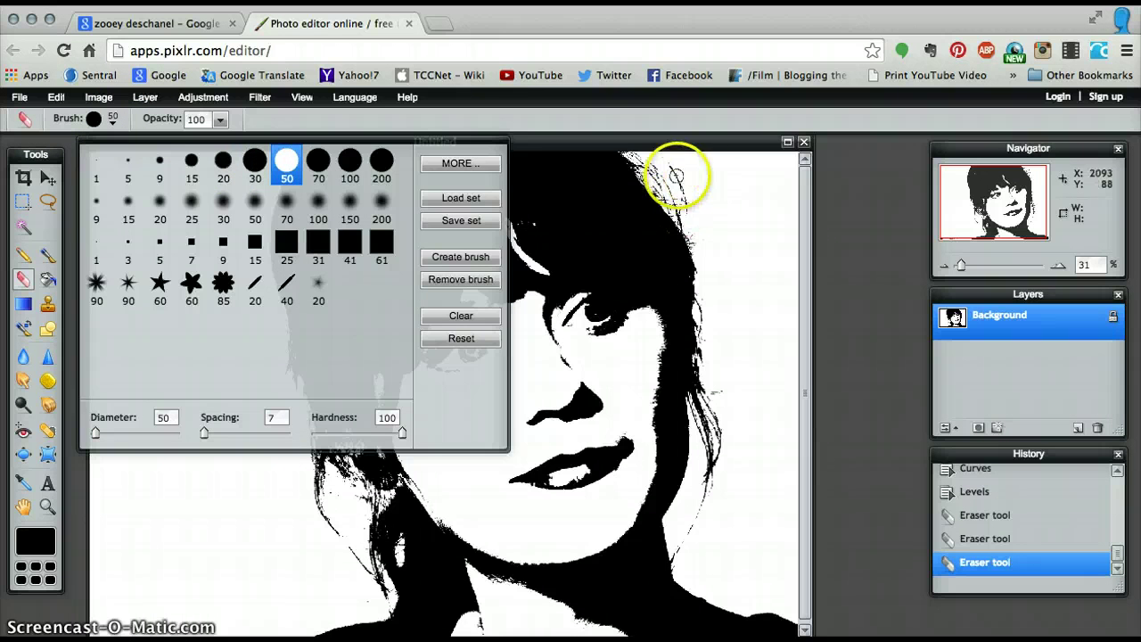
click(697, 214)
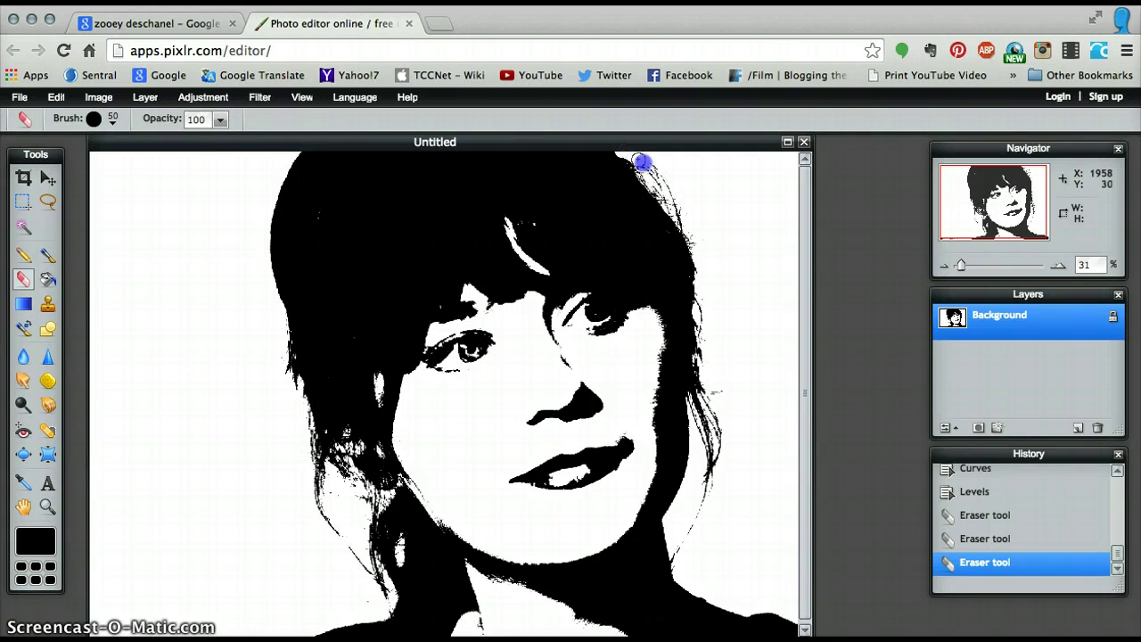
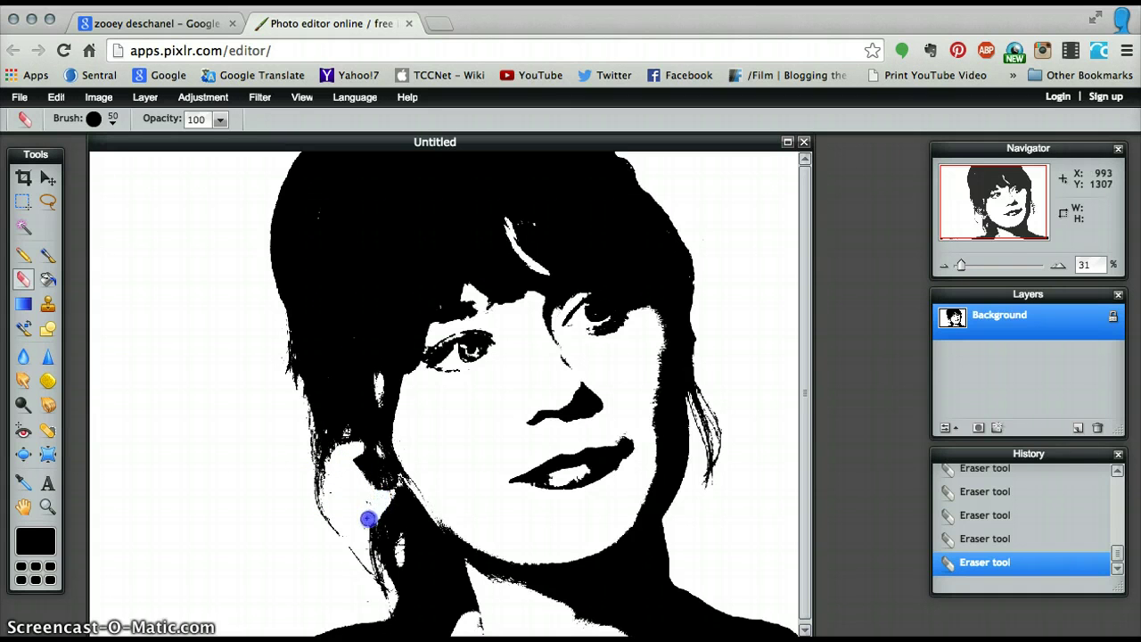
mouse_move(367, 494)
mouse_down()
mouse_move(314, 476)
mouse_move(300, 485)
mouse_move(356, 561)
mouse_up()
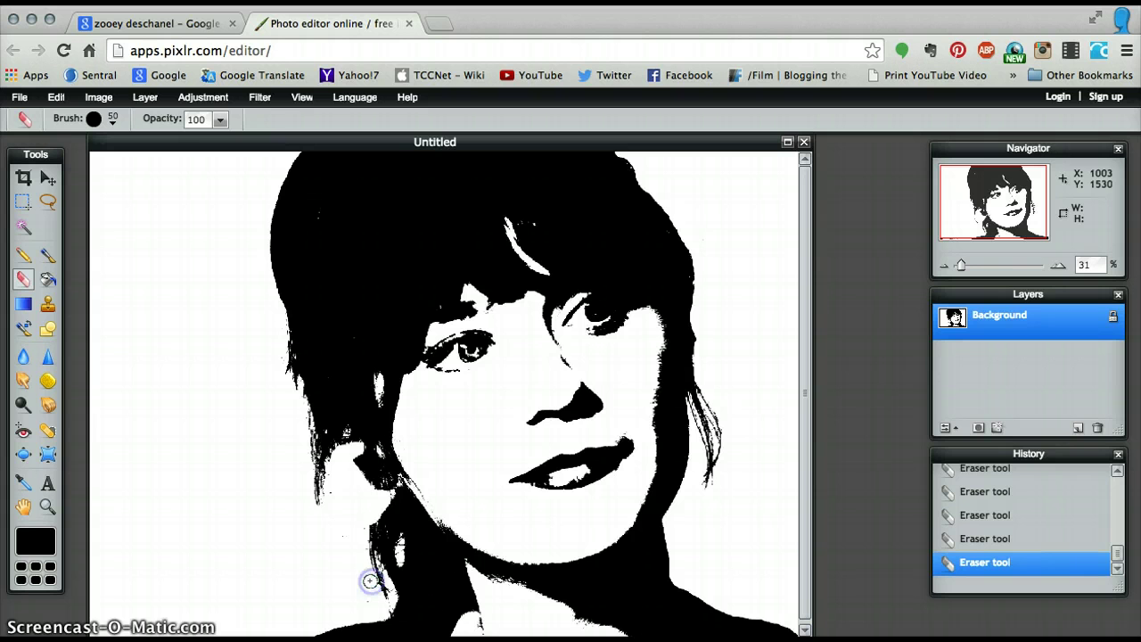
mouse_move(357, 522)
mouse_down()
mouse_move(360, 485)
mouse_move(370, 520)
mouse_up()
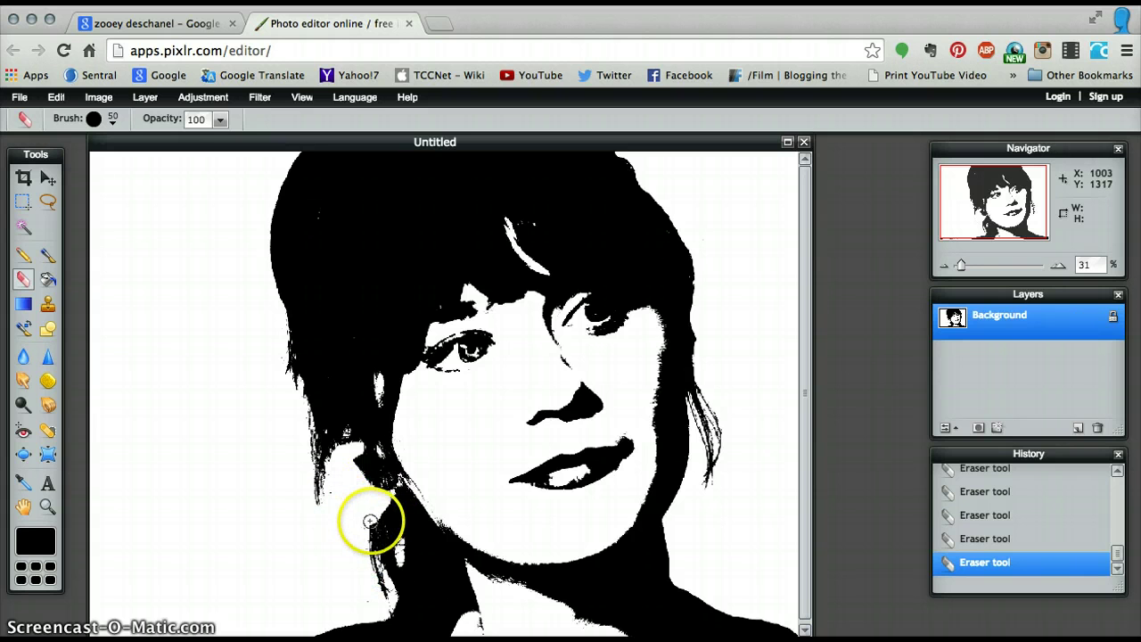
click(244, 484)
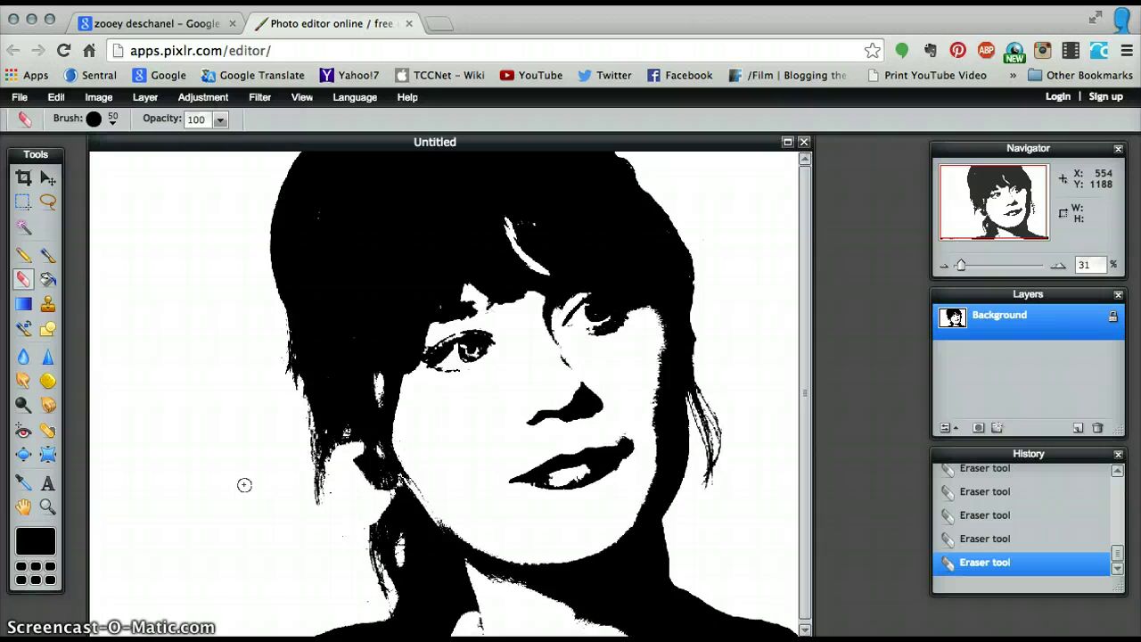
Step: Erase the remaining specks in the white background around the neck and shoulders
scroll(244, 484, down, 1)
click(158, 420)
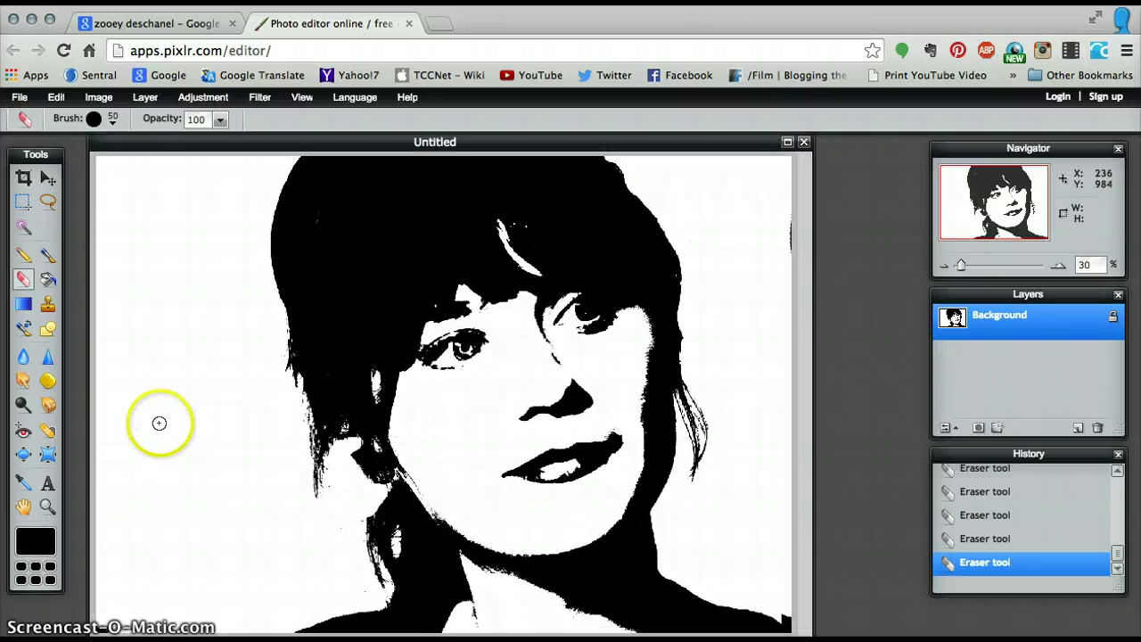
click(688, 517)
click(312, 606)
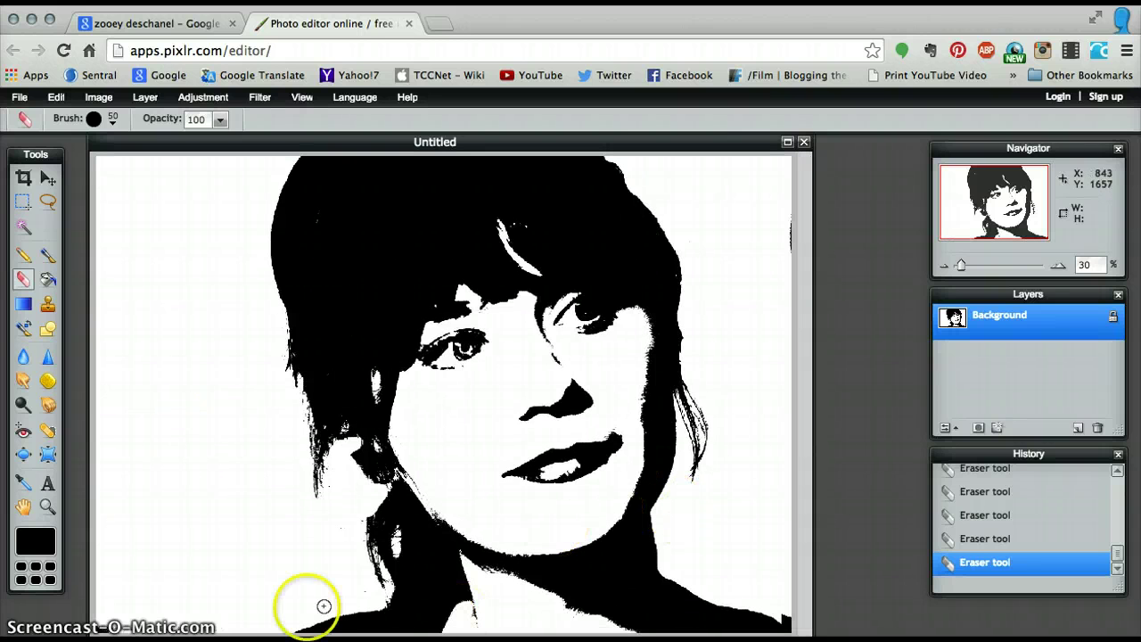
click(210, 622)
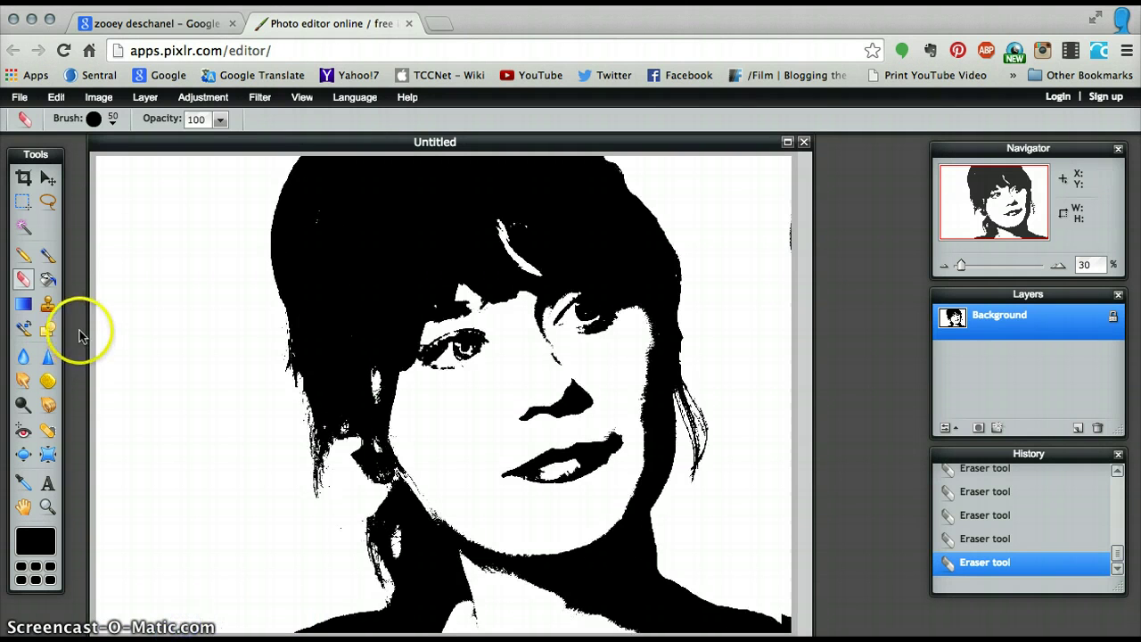
Step: Fill the white gaps in the hair beside the neck, cheek and brow in black with a hard round 50-pixel brush
click(49, 259)
click(112, 122)
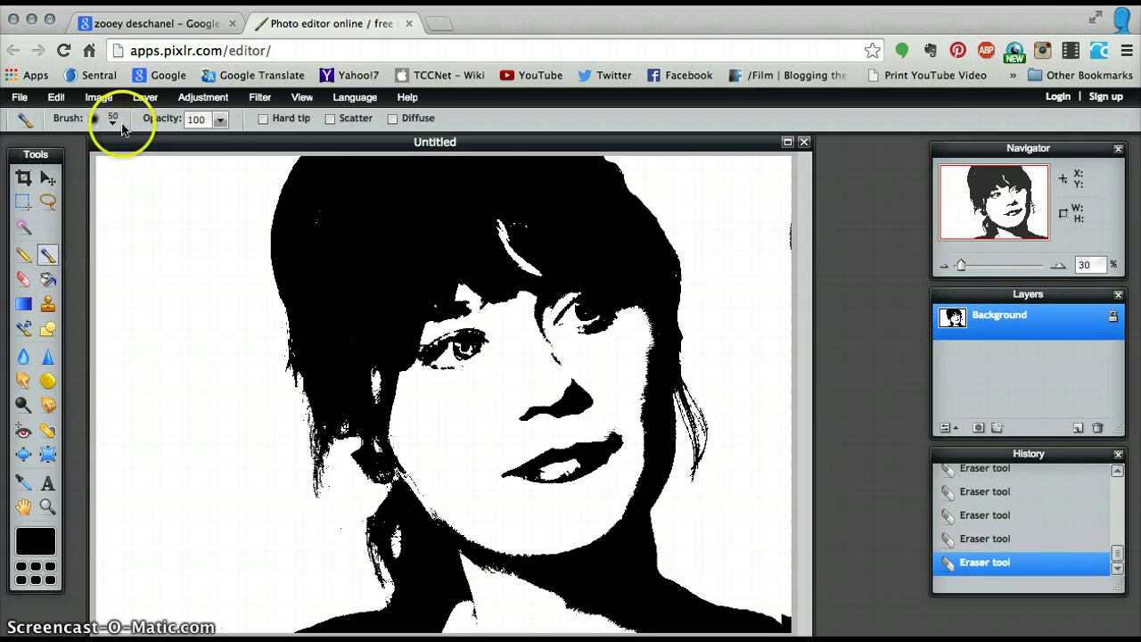
click(248, 161)
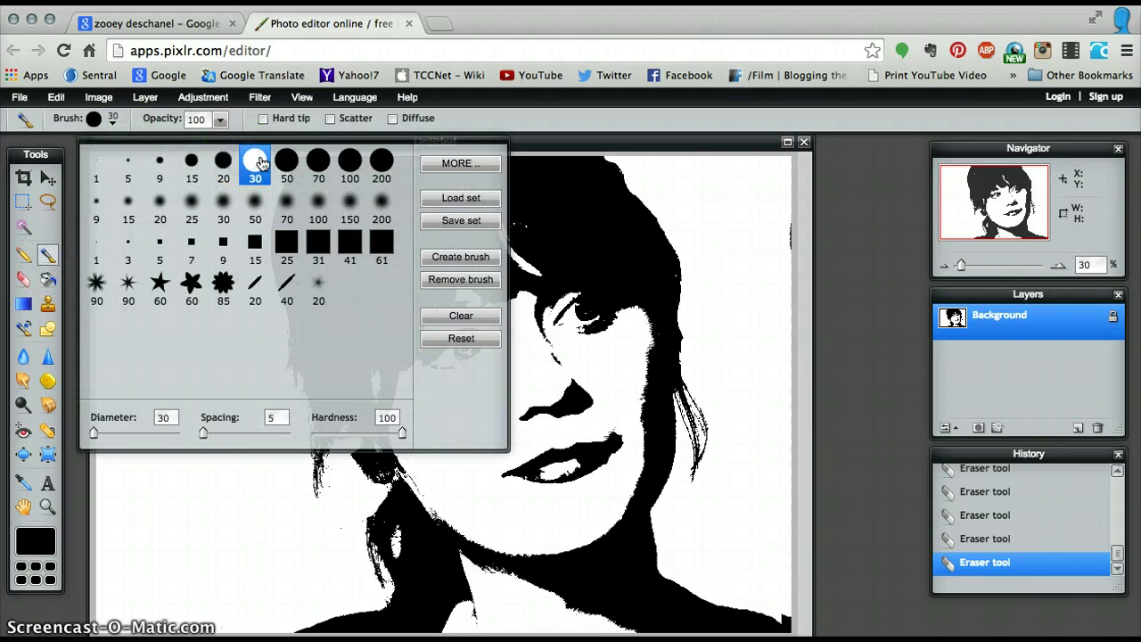
click(284, 167)
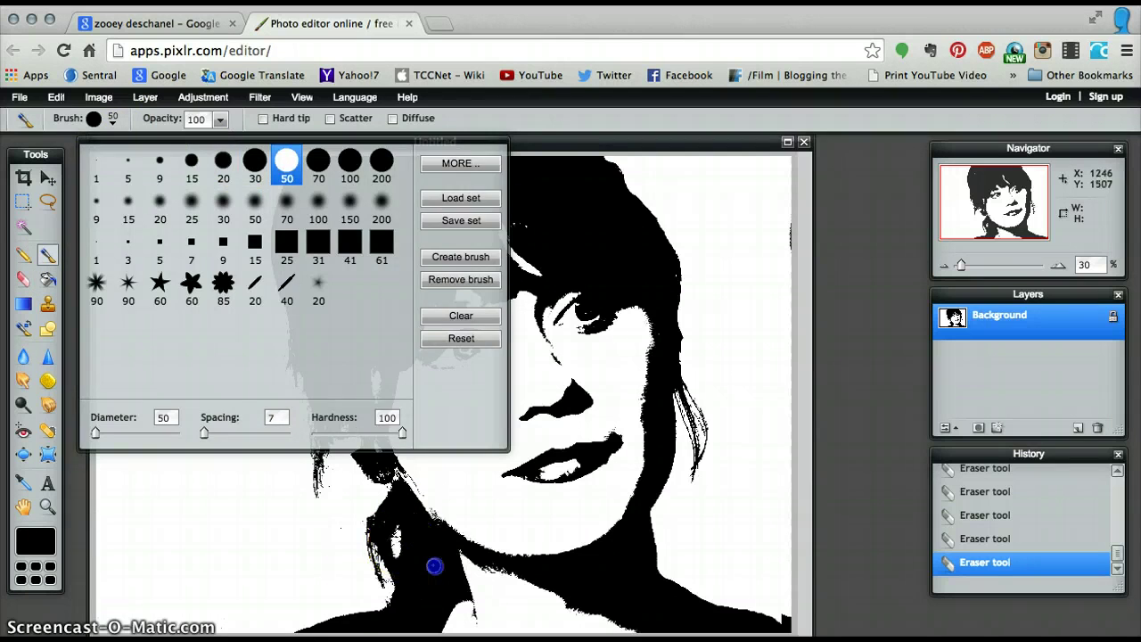
click(405, 535)
mouse_move(405, 534)
mouse_down()
mouse_move(383, 535)
mouse_move(394, 541)
mouse_move(400, 523)
mouse_move(401, 548)
mouse_up()
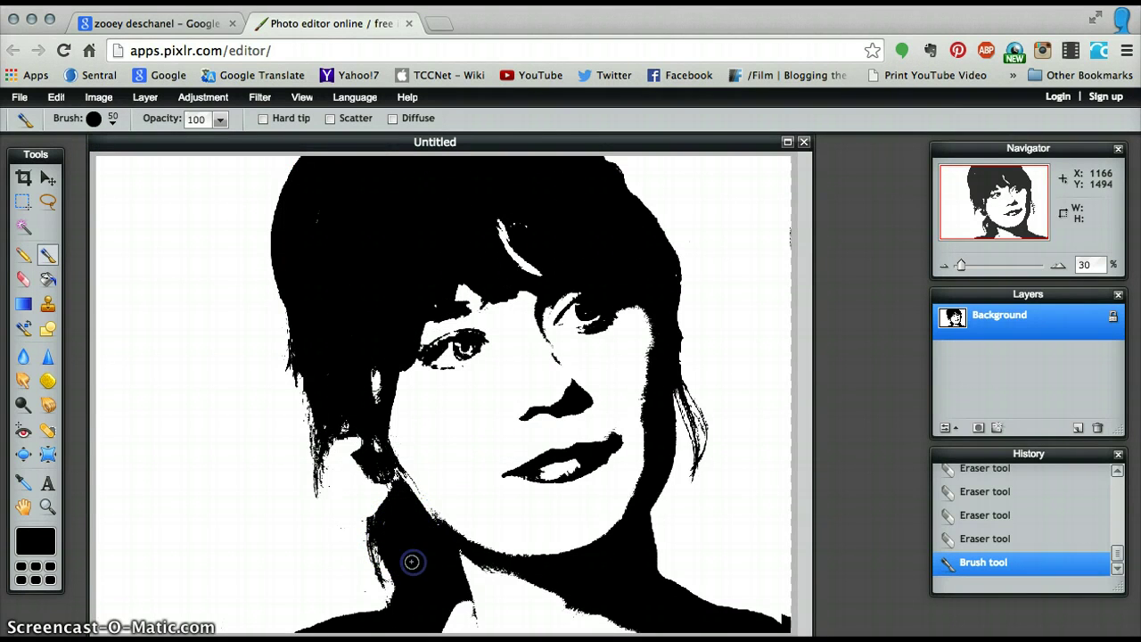
click(411, 561)
mouse_move(394, 513)
mouse_down()
mouse_move(408, 499)
mouse_move(377, 535)
mouse_move(385, 468)
mouse_move(373, 365)
mouse_move(374, 389)
mouse_move(383, 359)
mouse_up()
drag(426, 307, 436, 302)
Step: Try painting over the white gap in the fringe with the black brush, and undo the last stroke
click(517, 218)
mouse_move(516, 219)
mouse_down()
mouse_move(547, 238)
mouse_move(542, 277)
mouse_move(510, 246)
mouse_move(550, 279)
mouse_move(499, 220)
mouse_move(549, 282)
mouse_up()
click(538, 262)
click(541, 272)
click(502, 224)
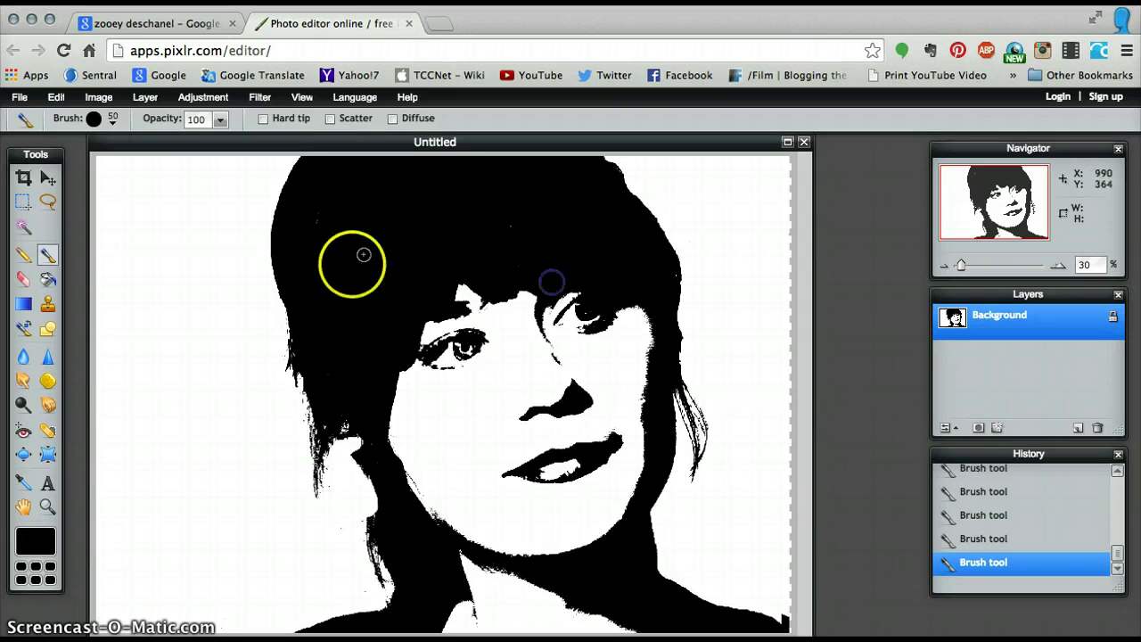
click(988, 537)
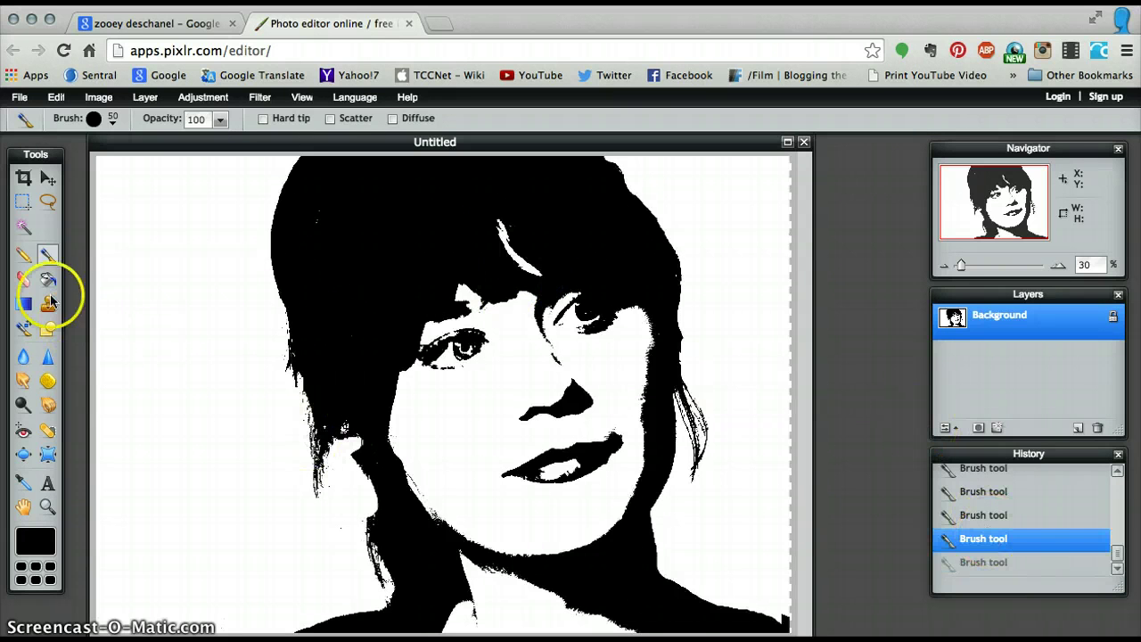
Step: Try erasing a white path from the fringe gap down to the forehead, and step back through the history to undo it
click(23, 278)
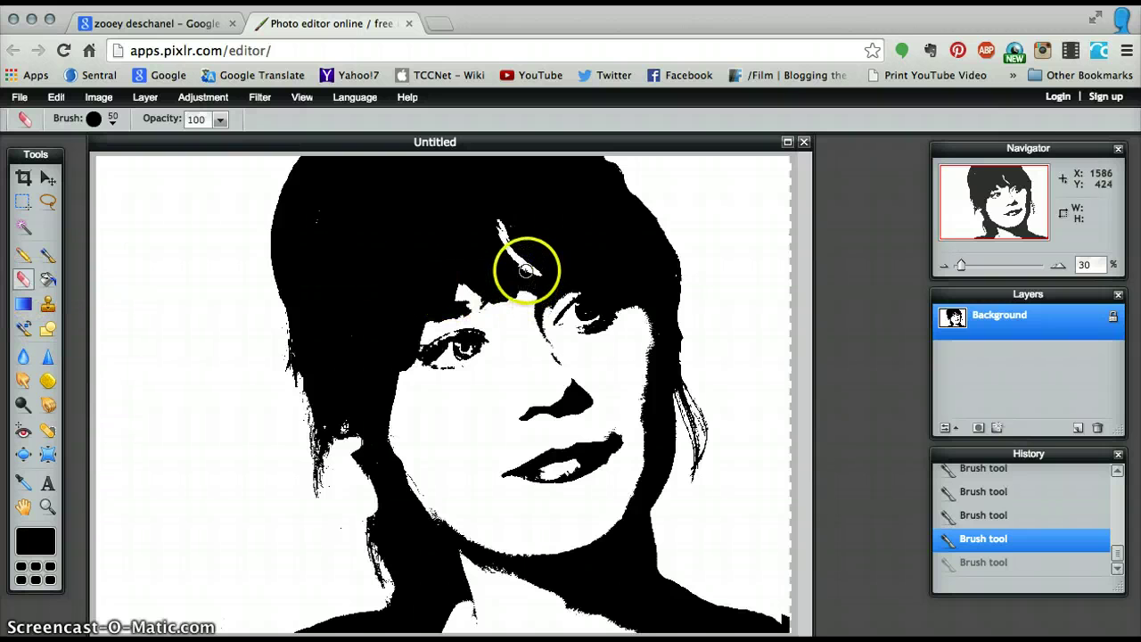
mouse_move(526, 270)
mouse_down()
mouse_move(533, 298)
mouse_move(526, 273)
mouse_move(503, 447)
mouse_move(536, 290)
mouse_move(522, 314)
mouse_up()
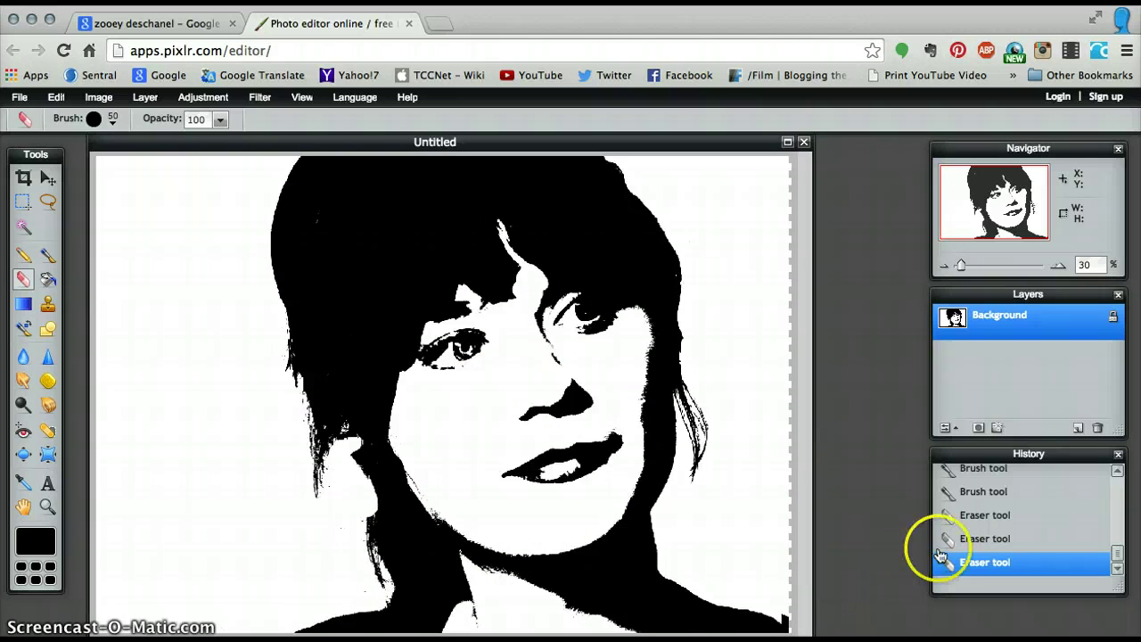
click(968, 538)
click(991, 516)
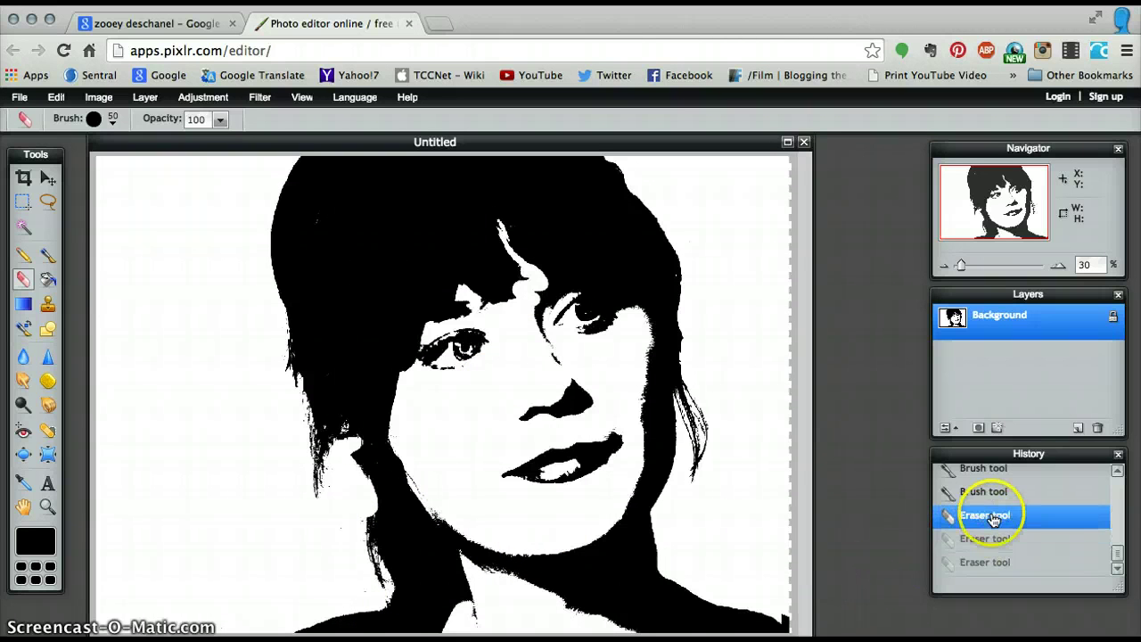
click(983, 489)
click(1117, 471)
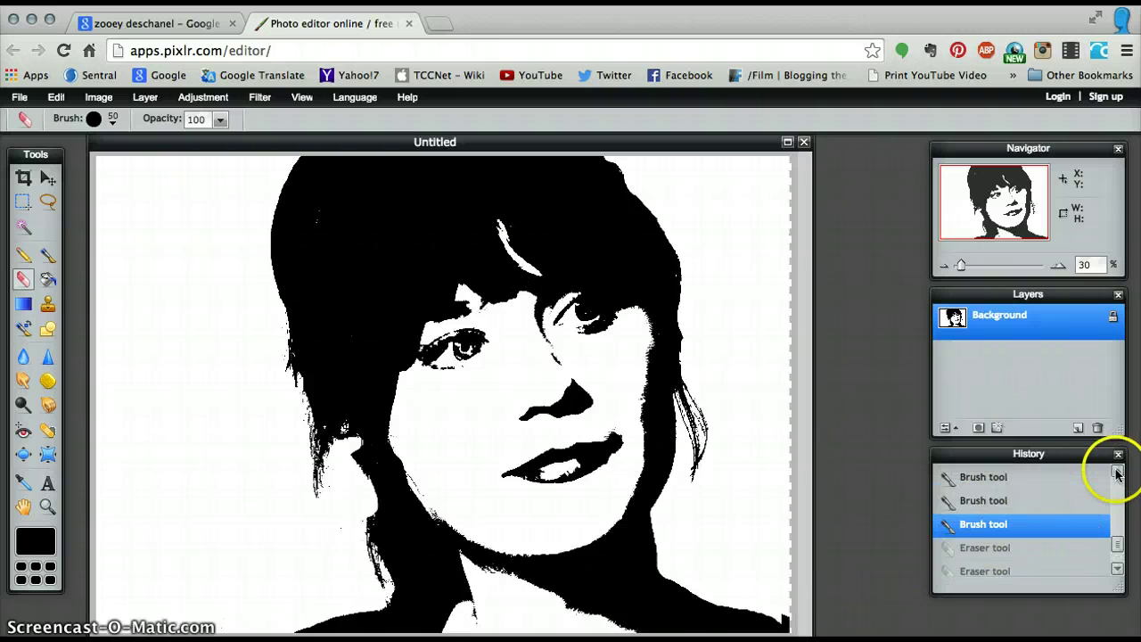
scroll(1018, 527, up, 1)
click(1019, 513)
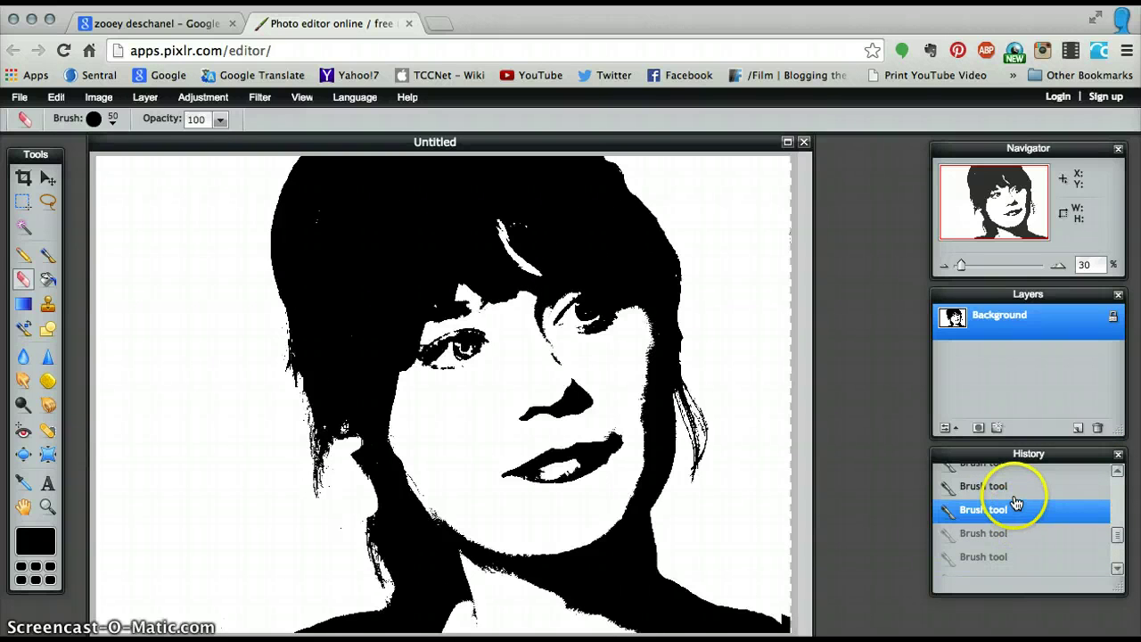
Step: Paint the white gap in the fringe solid black and touch up the hair edge beside the eyebrow with the 50-pixel brush
click(49, 255)
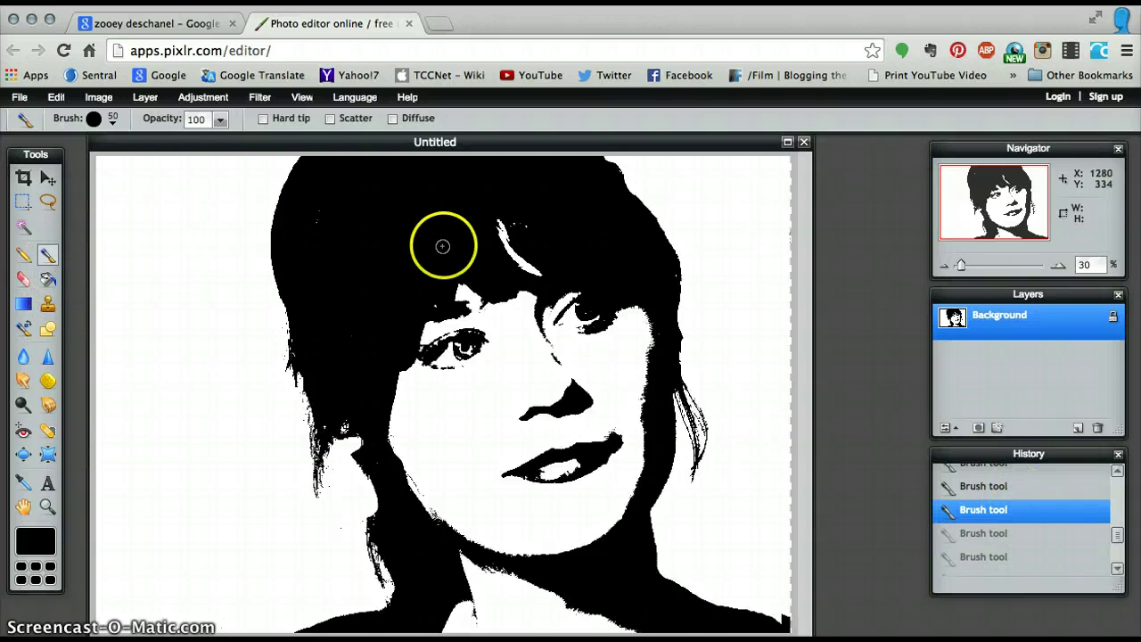
mouse_move(501, 222)
mouse_down()
mouse_move(549, 257)
mouse_move(542, 246)
mouse_move(516, 216)
mouse_move(514, 258)
mouse_move(539, 271)
mouse_up()
drag(504, 213, 505, 215)
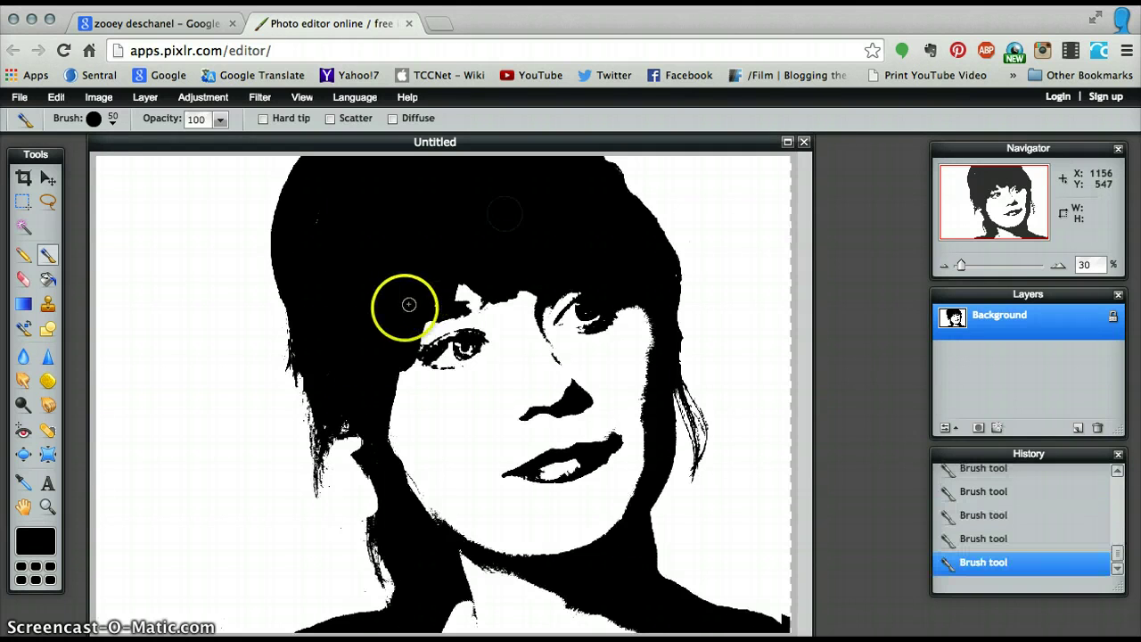
drag(428, 304, 437, 306)
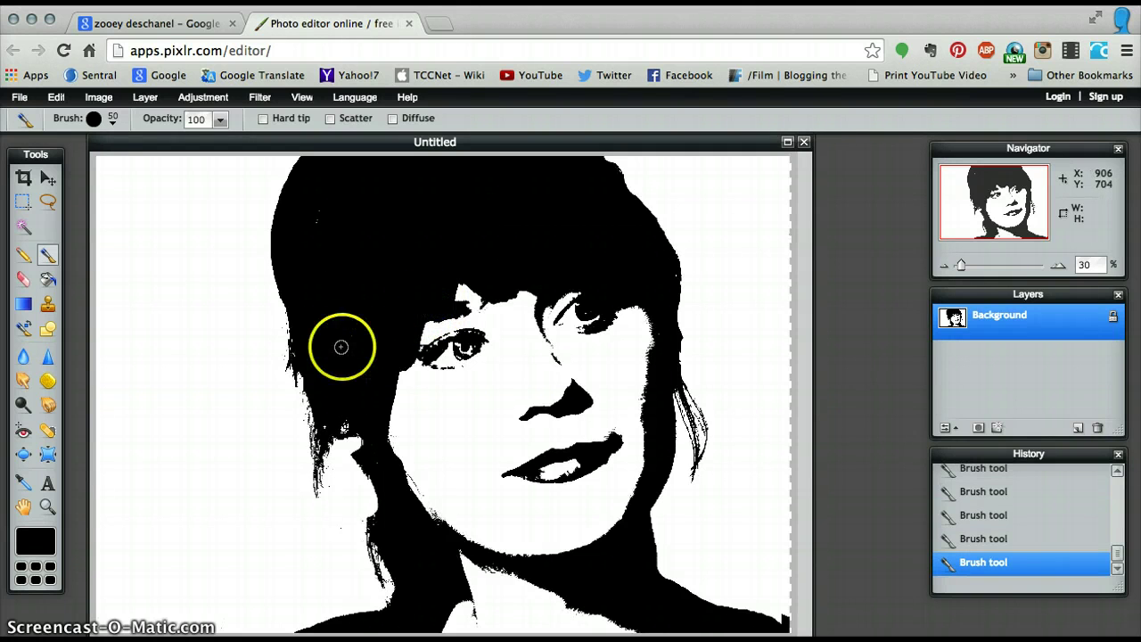
Step: Paint the wispy hair strands on both sides of the face into solid black shapes with the 50-pixel brush
mouse_move(288, 308)
mouse_down()
mouse_move(290, 374)
mouse_move(306, 359)
mouse_move(308, 383)
mouse_up()
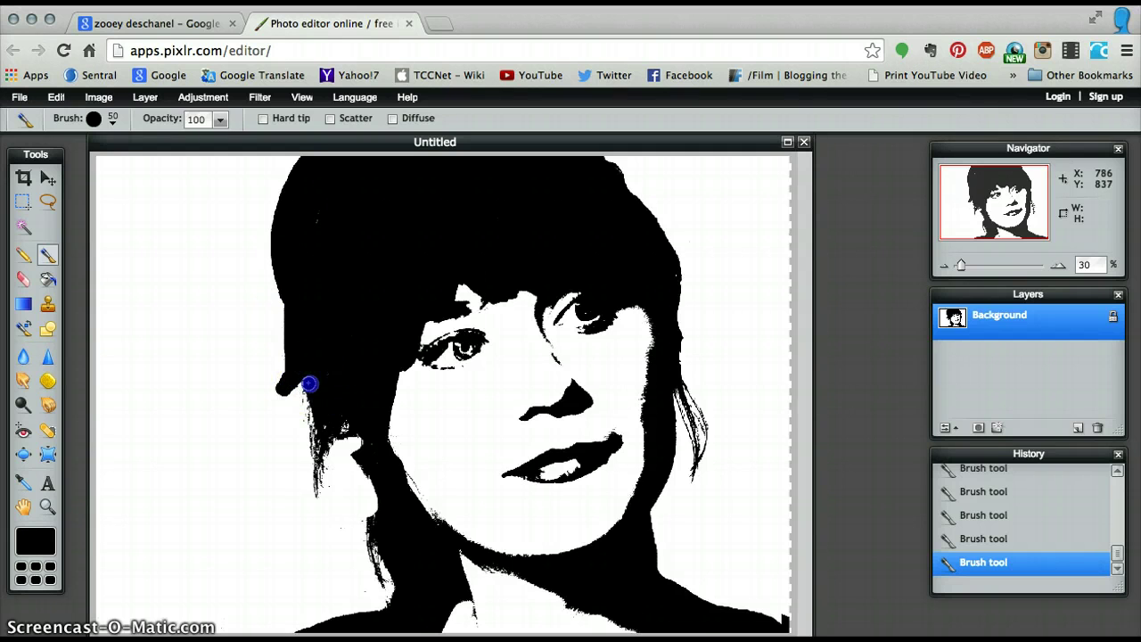
mouse_move(316, 437)
mouse_down()
mouse_move(315, 492)
mouse_move(340, 419)
mouse_up()
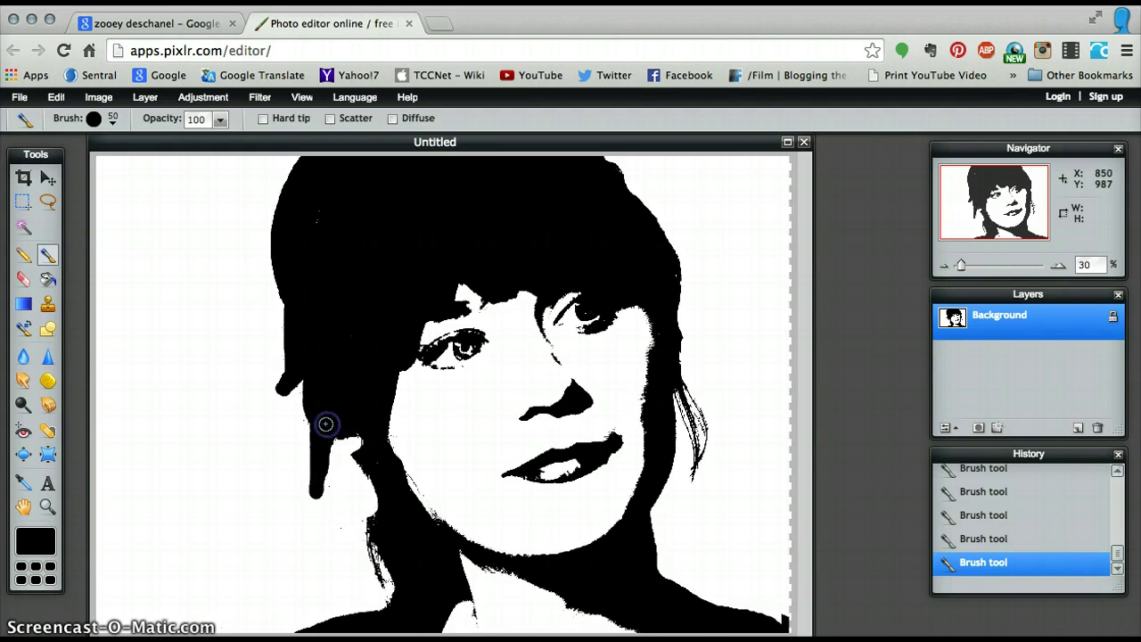
mouse_move(659, 392)
mouse_down()
mouse_move(681, 382)
mouse_move(697, 450)
mouse_up()
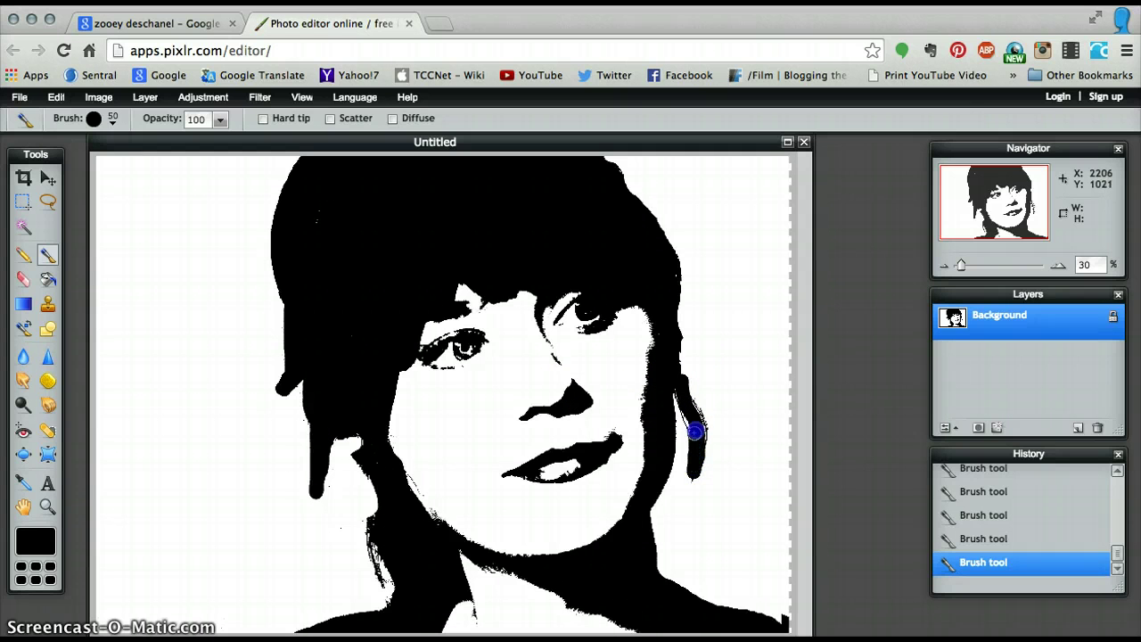
mouse_move(668, 381)
mouse_down()
mouse_move(725, 452)
mouse_move(688, 433)
mouse_move(692, 402)
mouse_up()
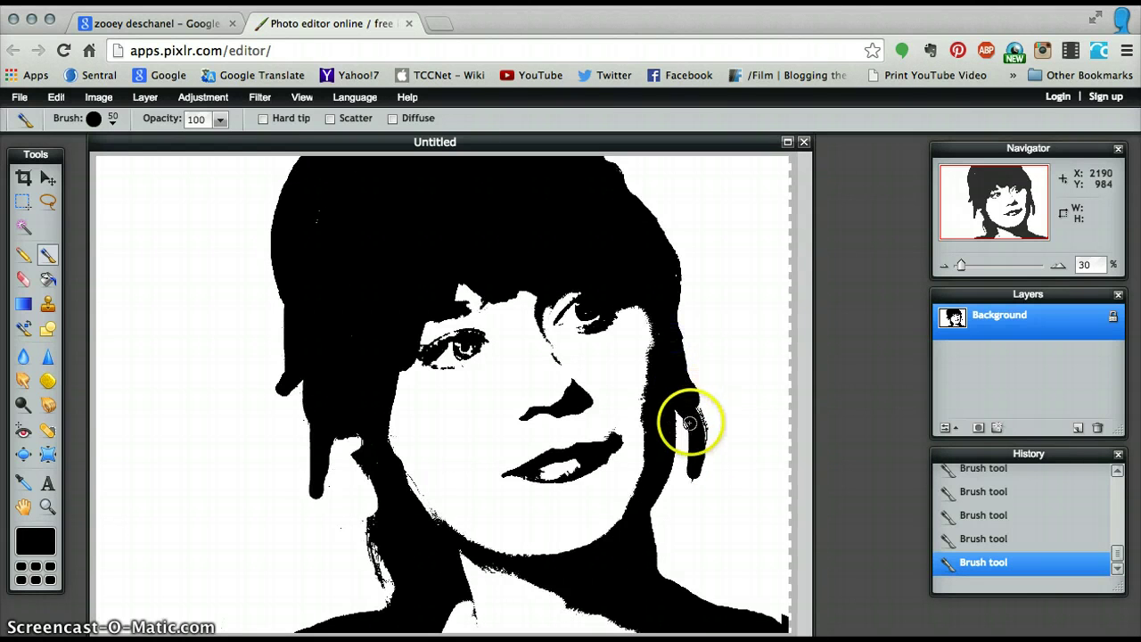
Step: Smooth the edges of the hair strand, cheeks, jawline and neck with the 50-pixel eraser
click(23, 279)
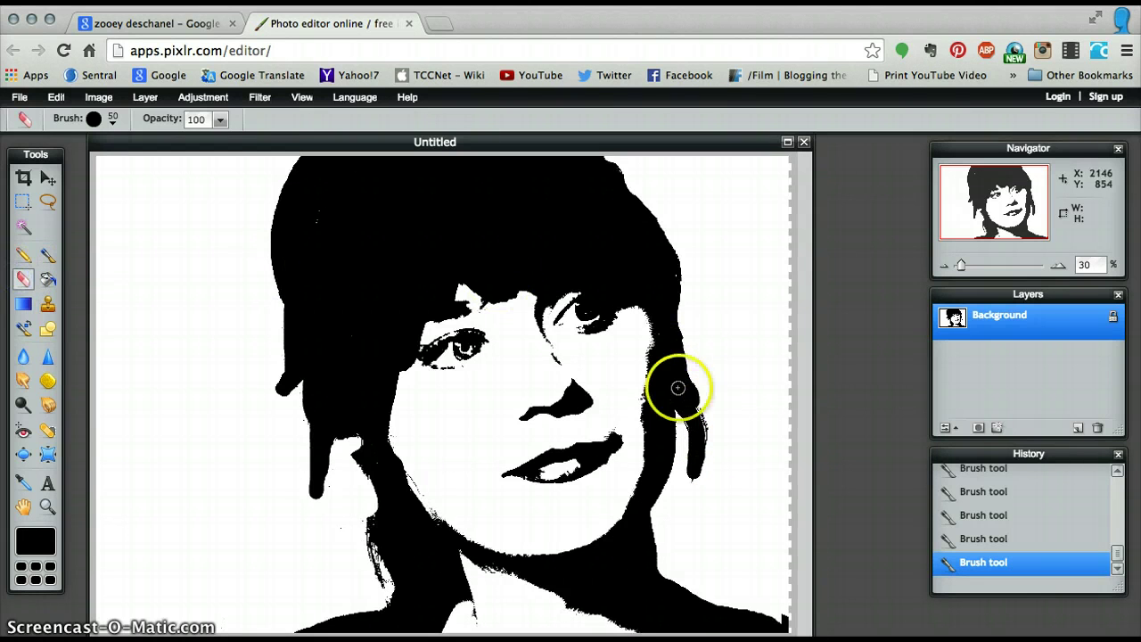
mouse_move(705, 382)
mouse_down()
mouse_move(712, 459)
mouse_move(695, 504)
mouse_move(718, 407)
mouse_move(684, 502)
mouse_move(710, 449)
mouse_move(710, 386)
mouse_move(642, 364)
mouse_move(621, 313)
mouse_move(632, 308)
mouse_move(645, 338)
mouse_move(632, 428)
mouse_up()
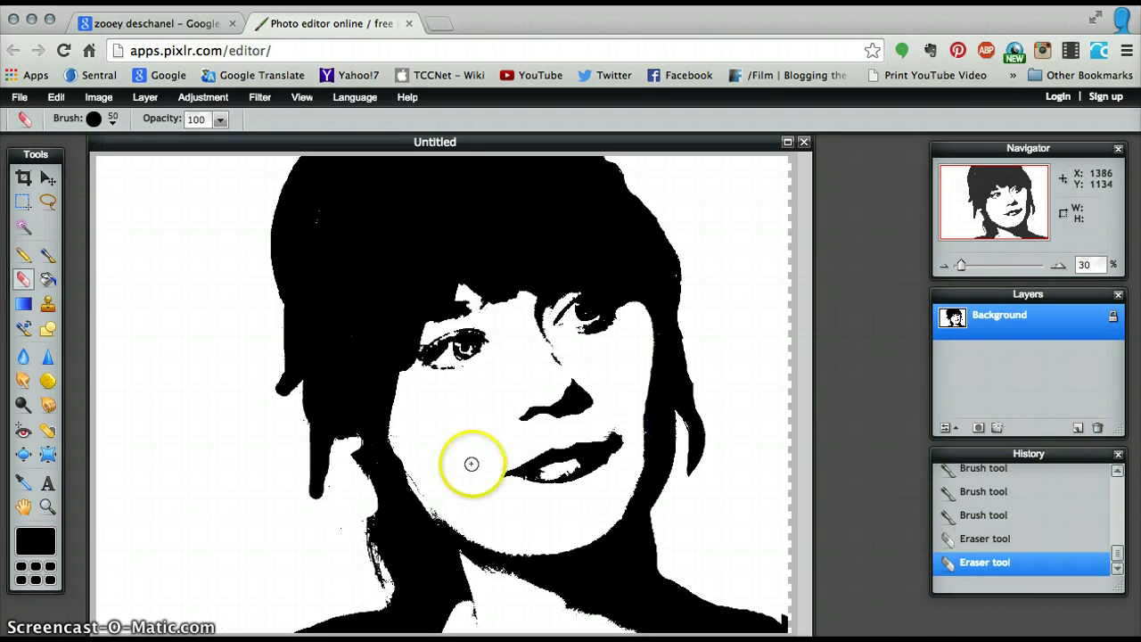
drag(415, 476, 415, 477)
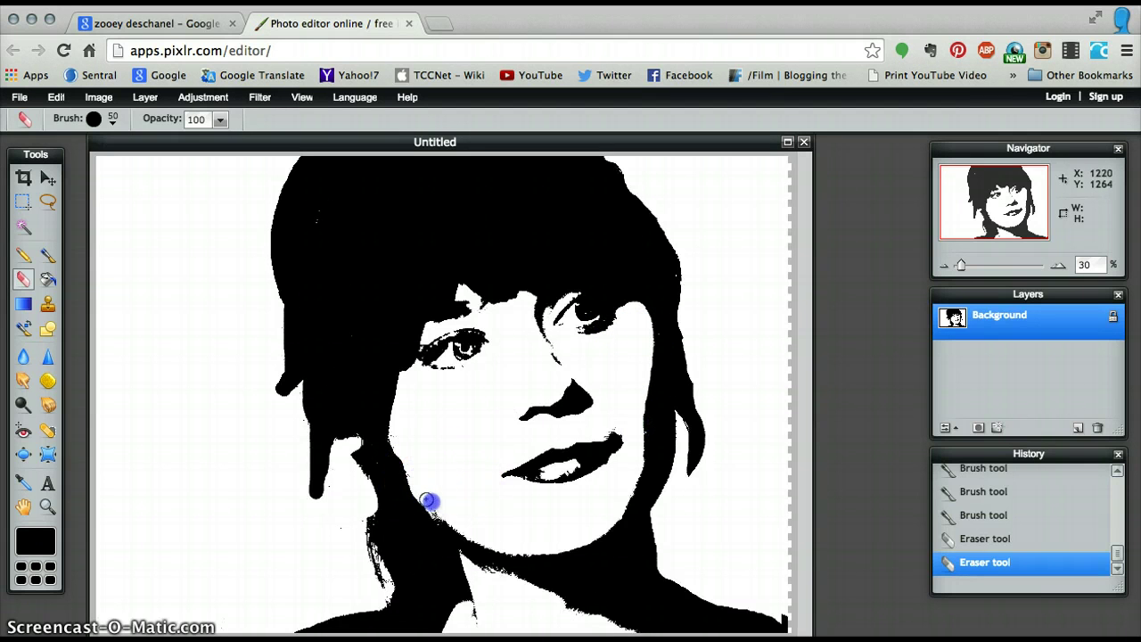
mouse_move(480, 532)
mouse_down()
mouse_move(483, 574)
mouse_move(467, 566)
mouse_move(554, 603)
mouse_up()
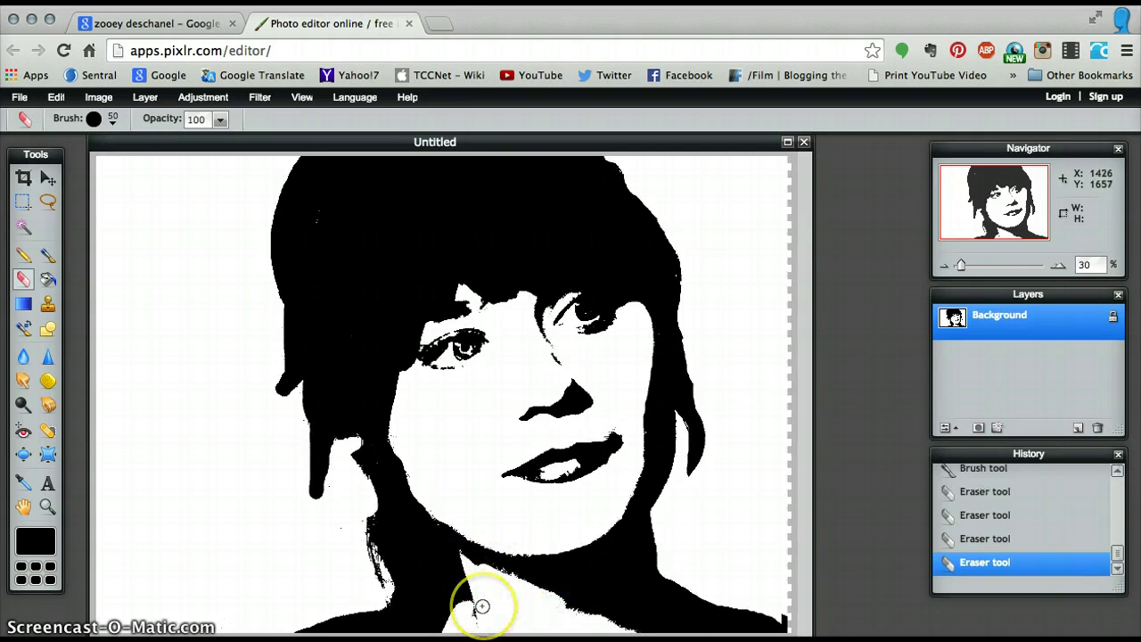
Step: Fill in the broken black areas of both eyes with a hard round 15-pixel brush
click(49, 252)
click(113, 120)
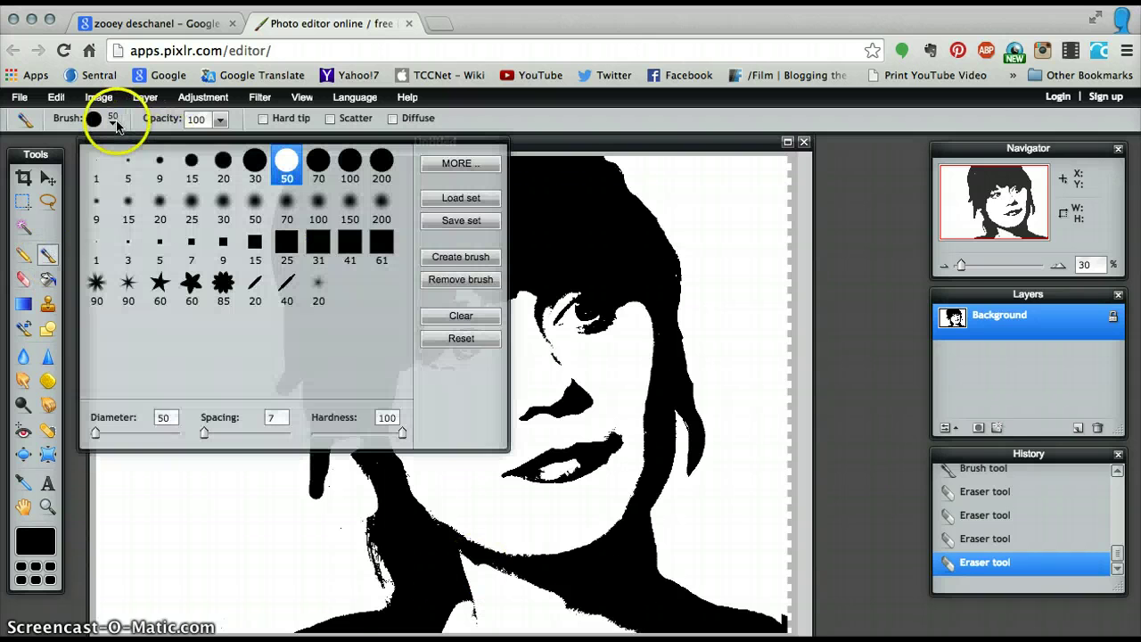
click(190, 167)
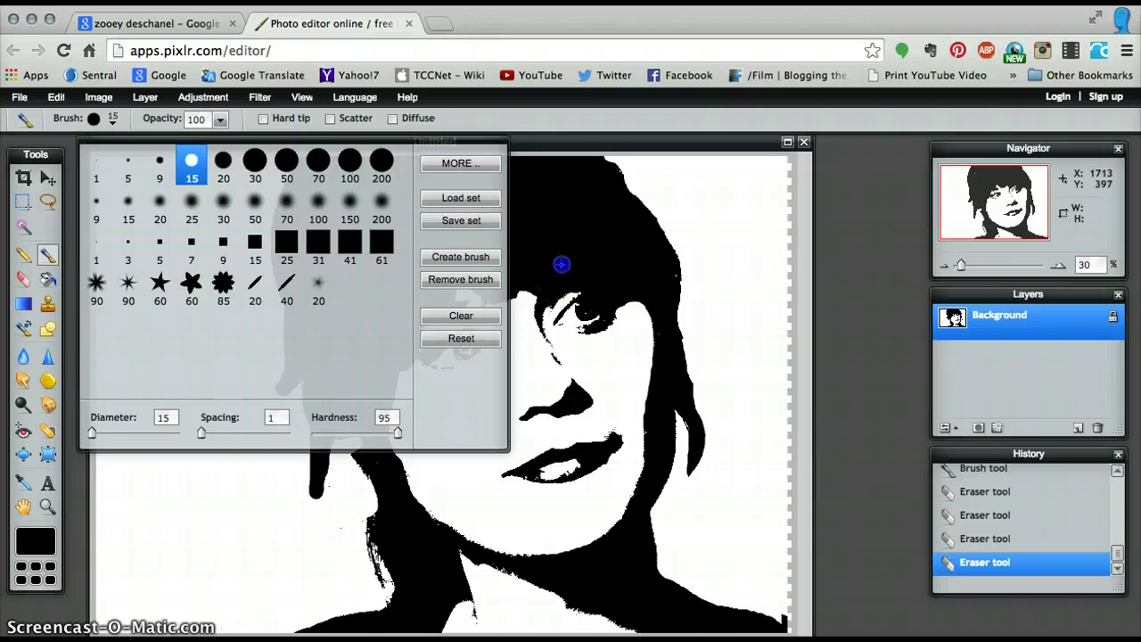
drag(486, 299, 434, 348)
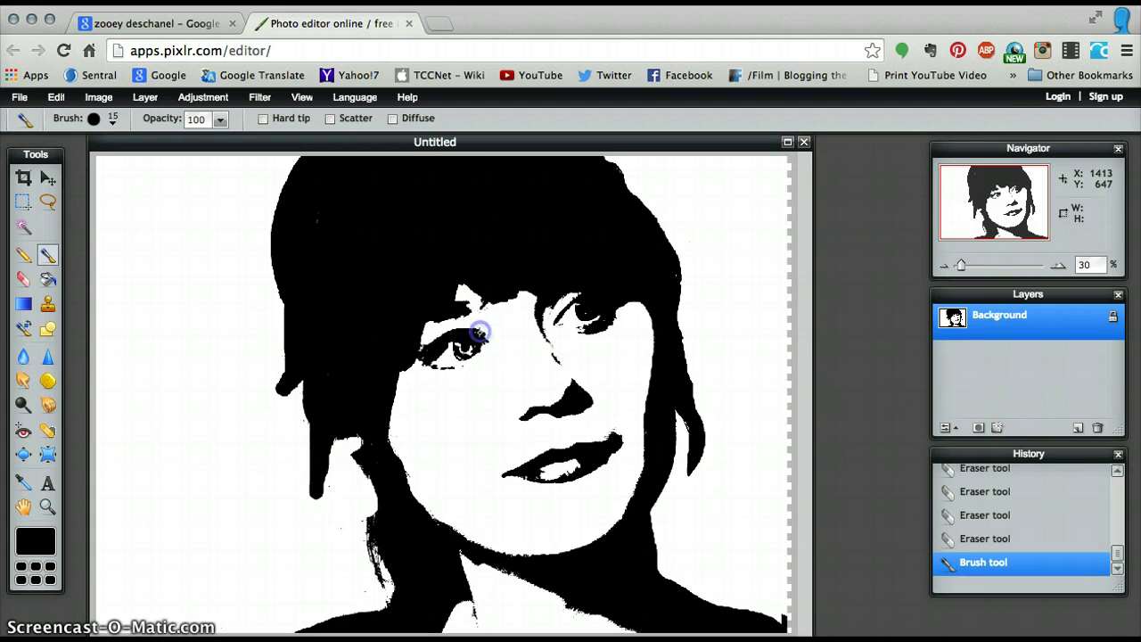
drag(429, 343, 427, 348)
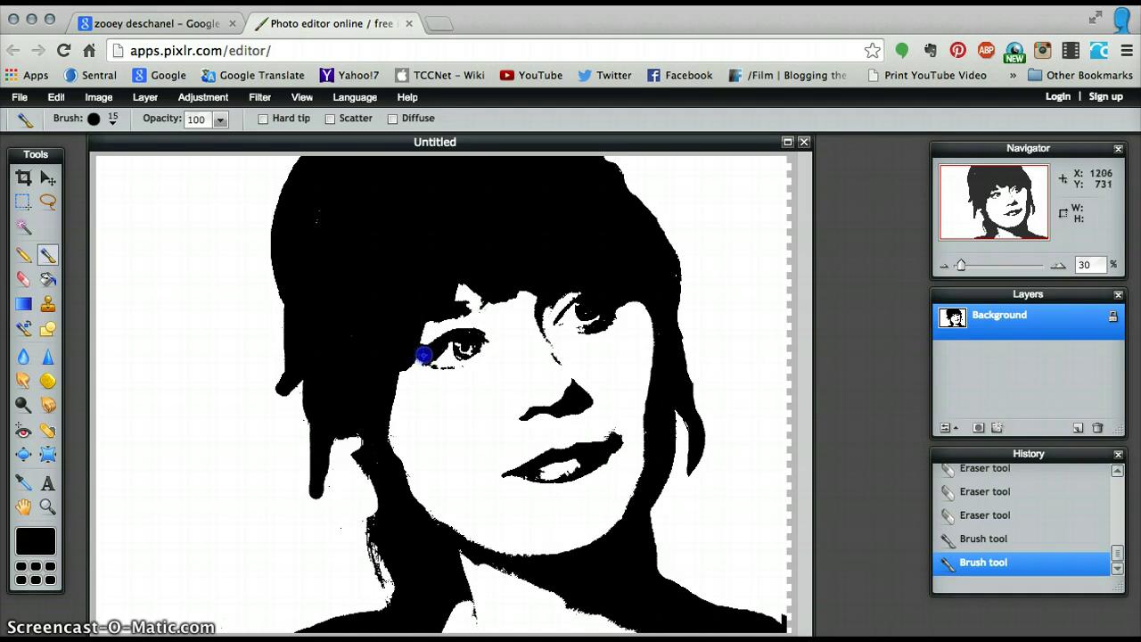
drag(423, 354, 424, 354)
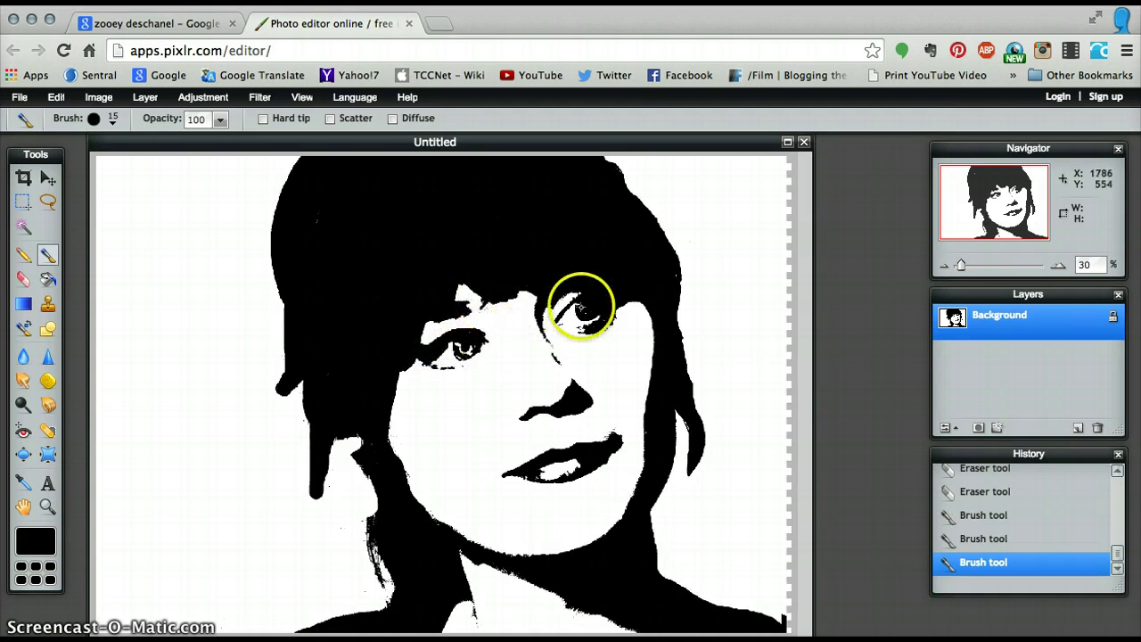
mouse_move(580, 308)
mouse_down()
mouse_move(580, 329)
mouse_move(607, 317)
mouse_up()
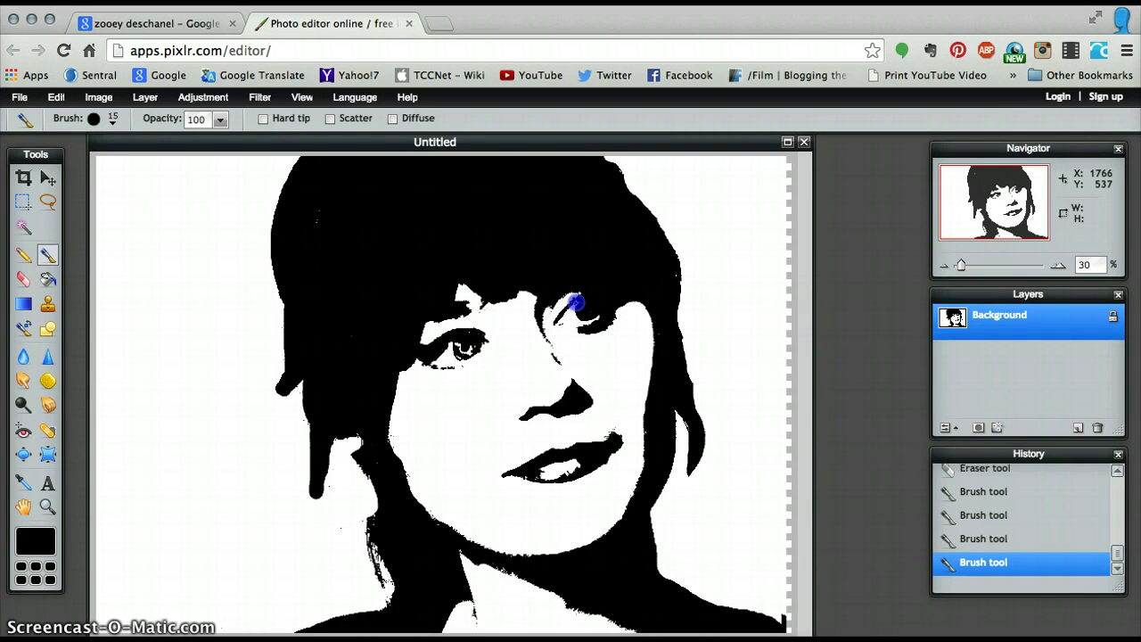
Step: Trim the marks beside the eyebrow, the lip outline and the thin line along the nose bridge with the 50-pixel eraser
click(24, 278)
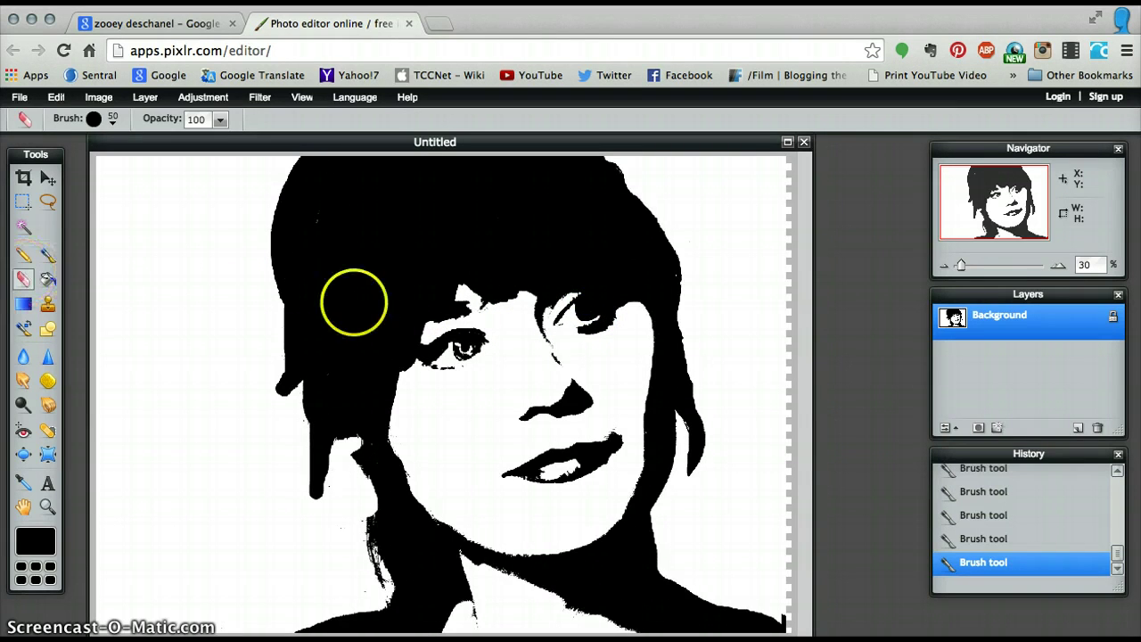
mouse_move(496, 311)
mouse_down()
mouse_move(480, 309)
mouse_move(499, 315)
mouse_up()
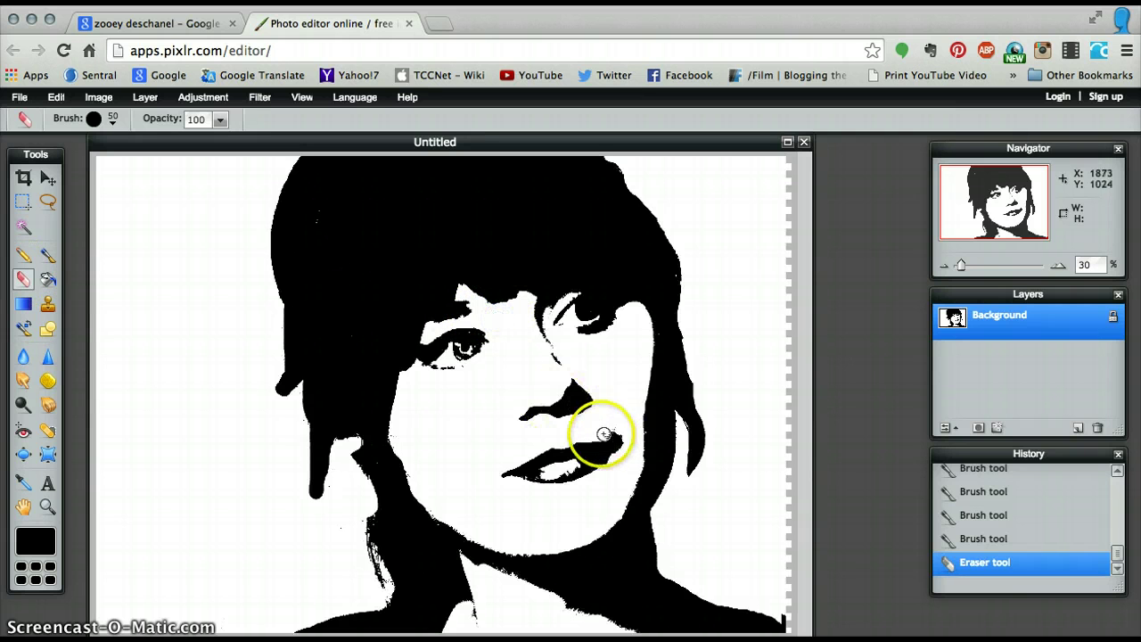
drag(601, 438, 602, 434)
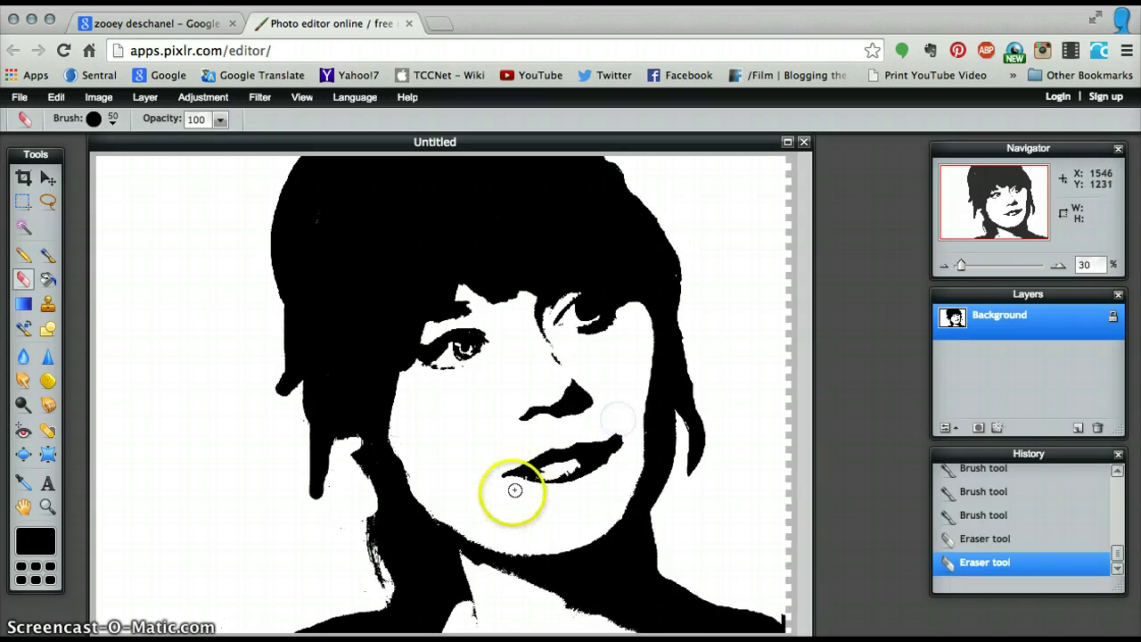
drag(509, 492, 550, 485)
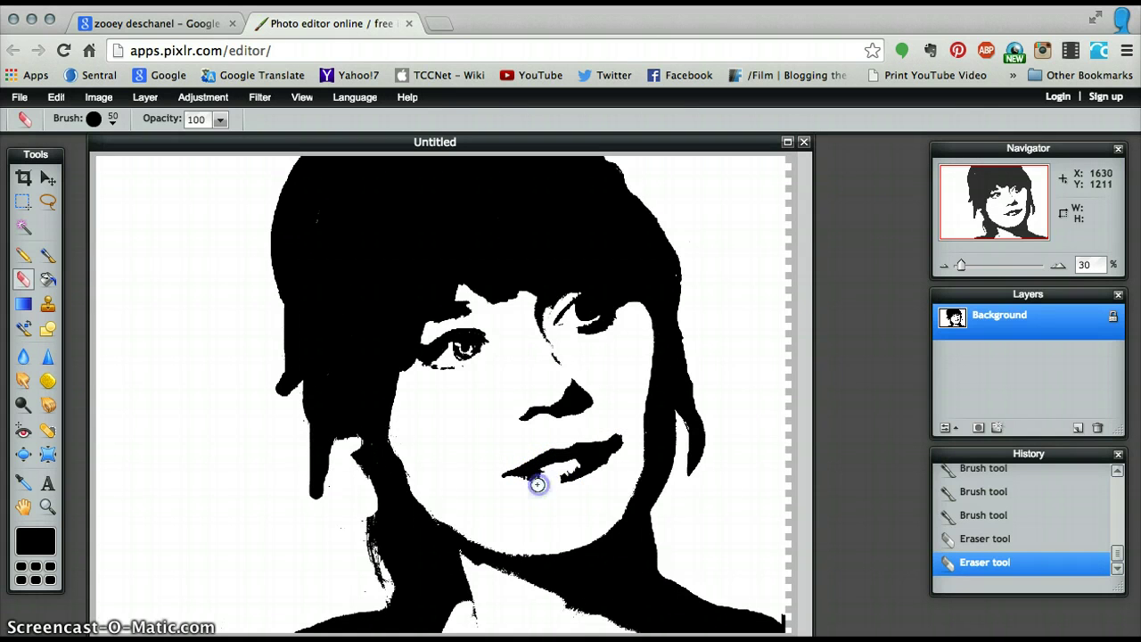
click(473, 540)
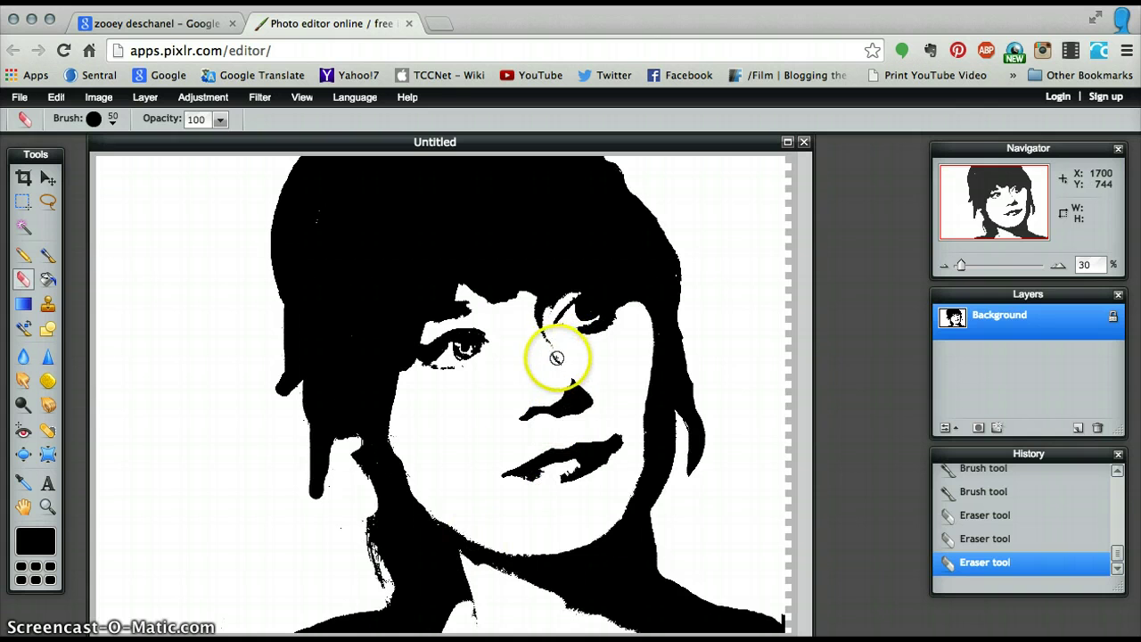
mouse_move(554, 361)
mouse_down()
mouse_move(565, 362)
mouse_move(542, 372)
mouse_up()
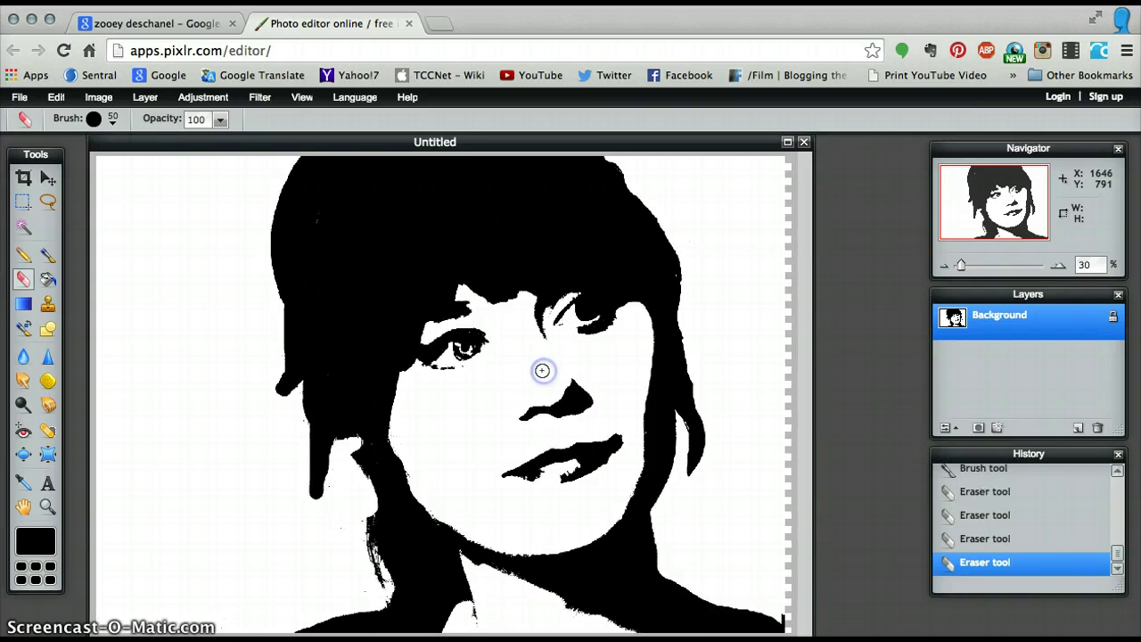
Step: Erase the stray marks beneath the open eye and around the thin line beside the other eye with the 50-pixel eraser
click(48, 506)
click(525, 257)
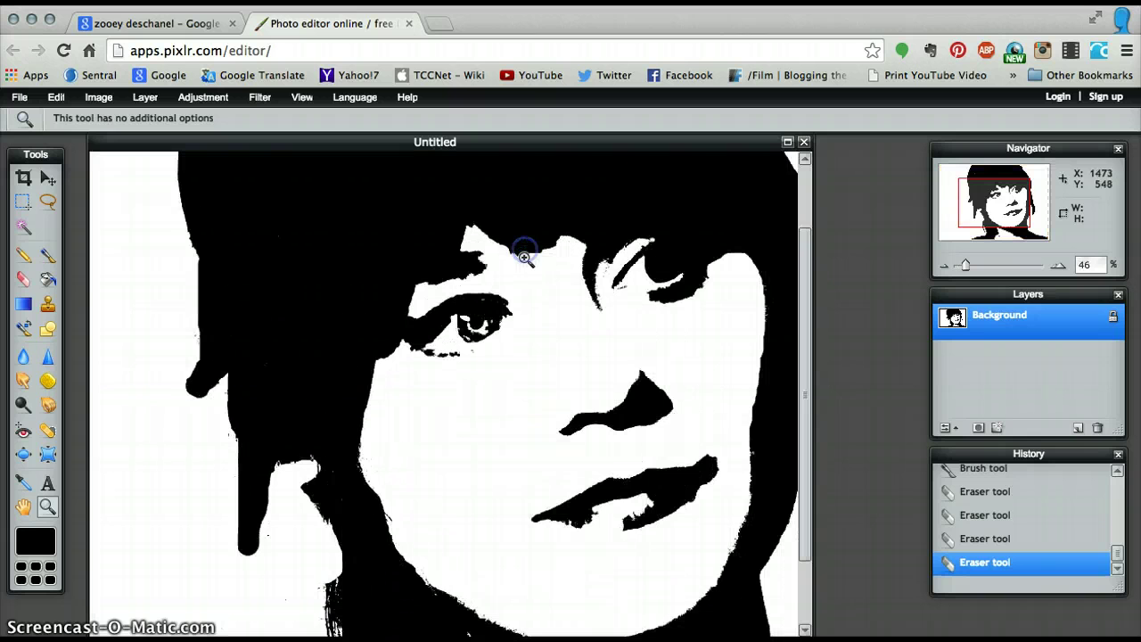
click(526, 258)
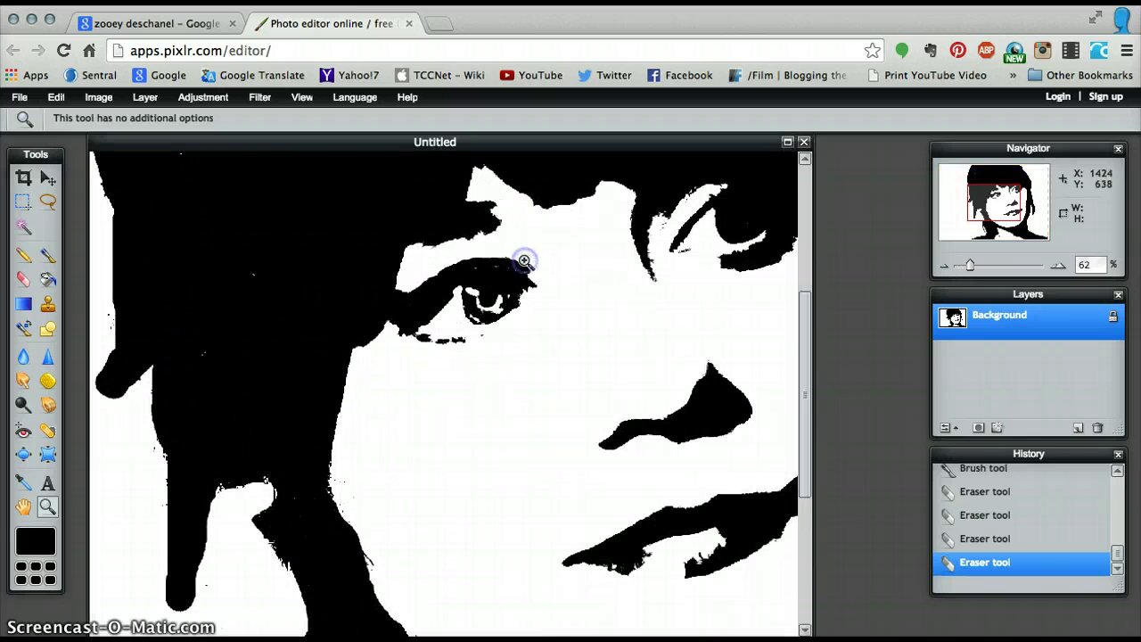
click(21, 279)
mouse_move(394, 359)
mouse_down()
mouse_move(436, 342)
mouse_move(464, 346)
mouse_move(417, 348)
mouse_up()
mouse_move(664, 264)
mouse_down()
mouse_move(690, 251)
mouse_move(672, 300)
mouse_move(663, 257)
mouse_move(678, 297)
mouse_up()
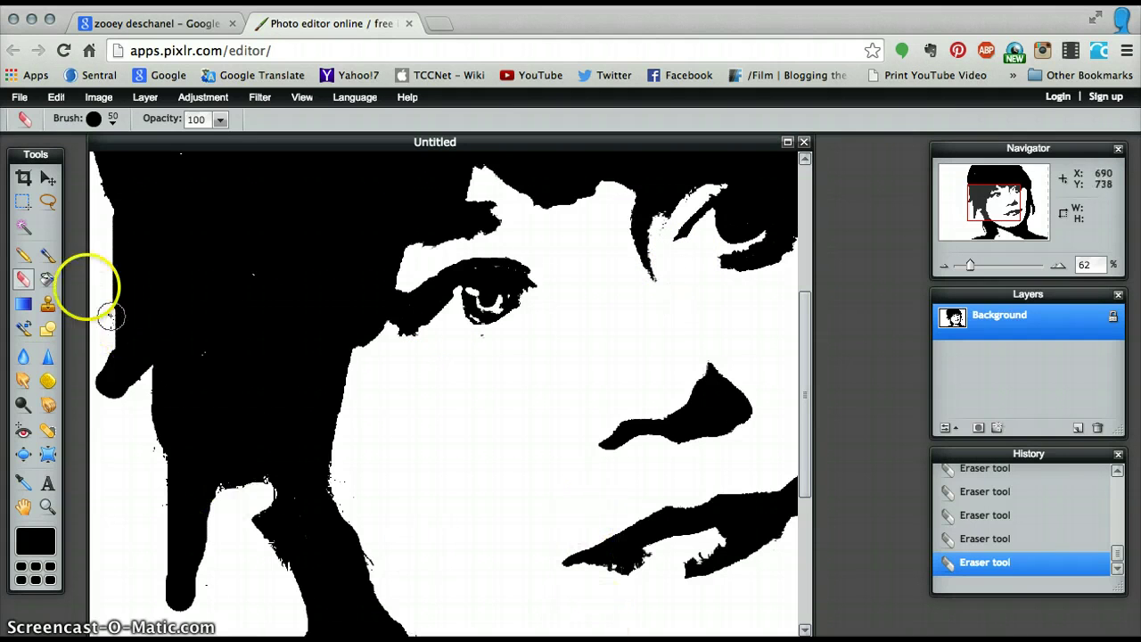
Step: Fill the ragged gaps in the lower lip with black using the 15-pixel brush
click(44, 257)
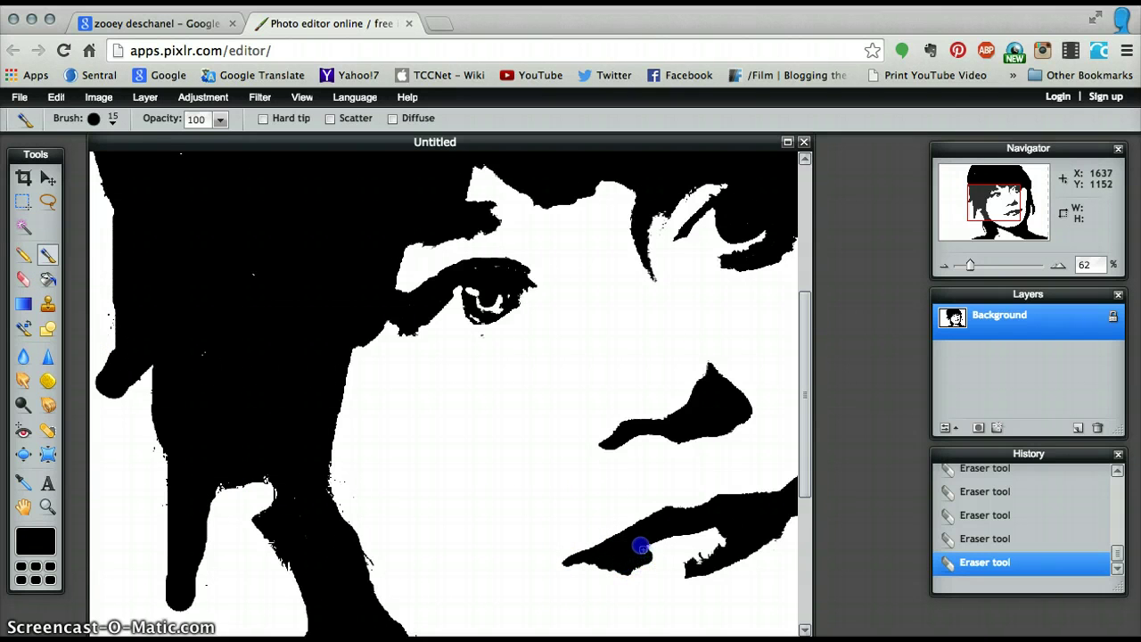
drag(641, 547, 718, 553)
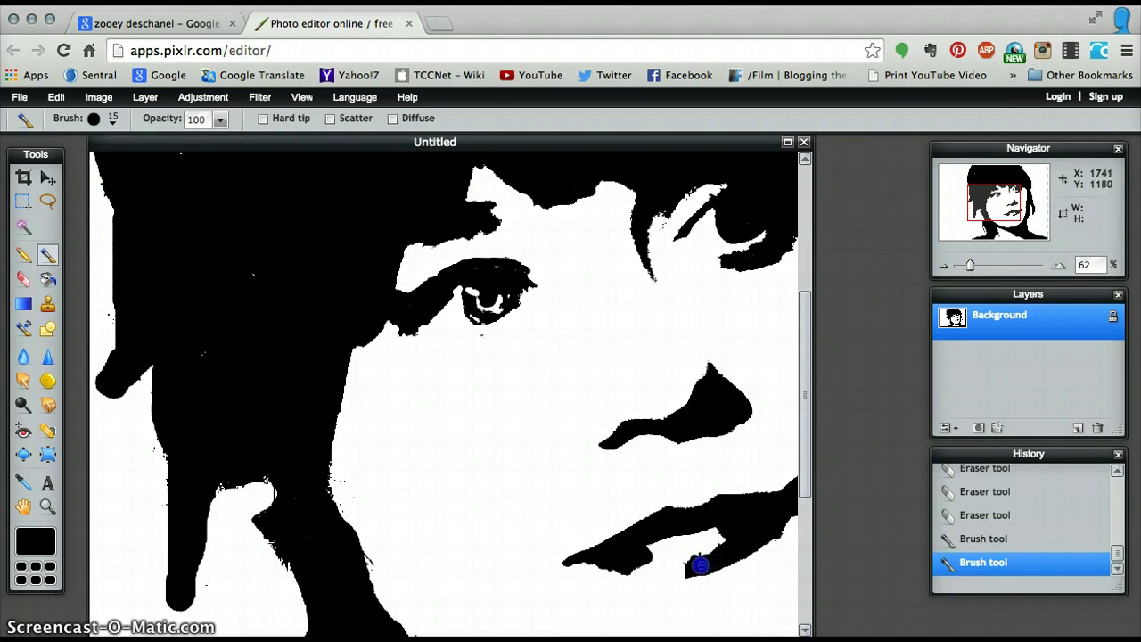
click(697, 565)
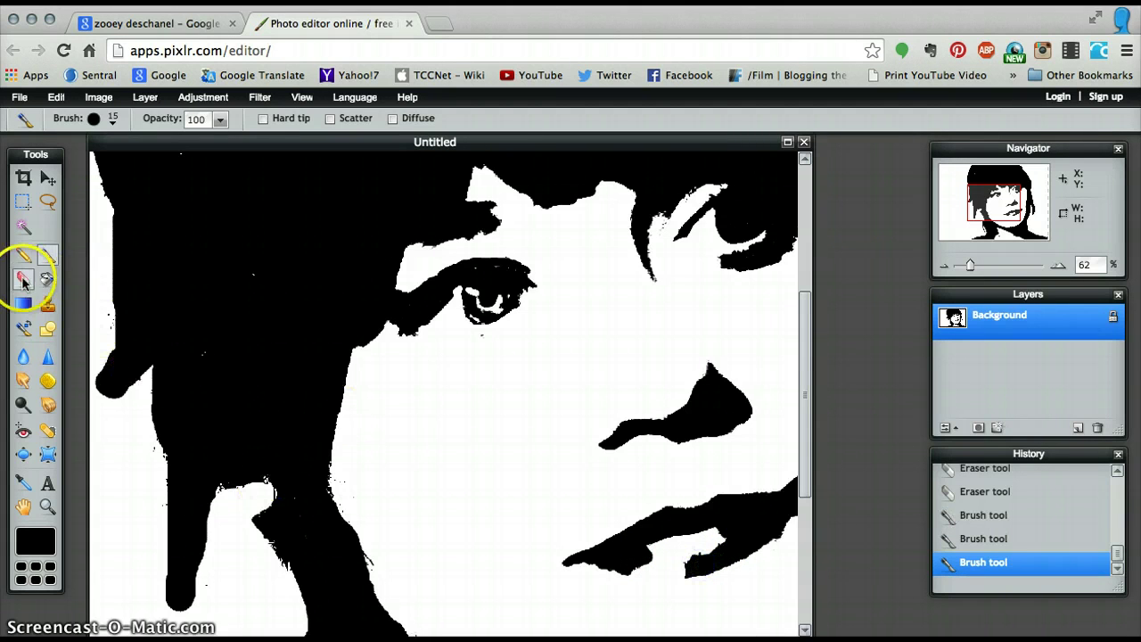
Step: Fill the notch in the hair beside the cheek, the white specks in the hair and its rough outer edge with the 15-pixel brush
mouse_move(249, 489)
mouse_down()
mouse_move(259, 518)
mouse_move(251, 464)
mouse_up()
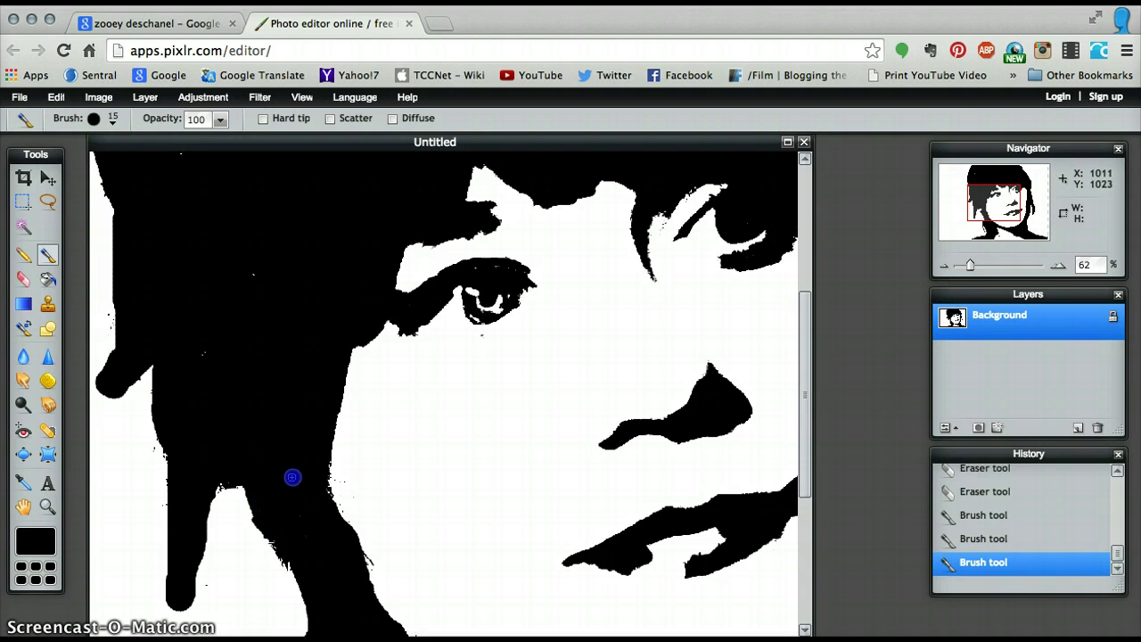
mouse_move(292, 477)
mouse_down()
mouse_move(270, 351)
mouse_move(196, 356)
mouse_up()
click(47, 506)
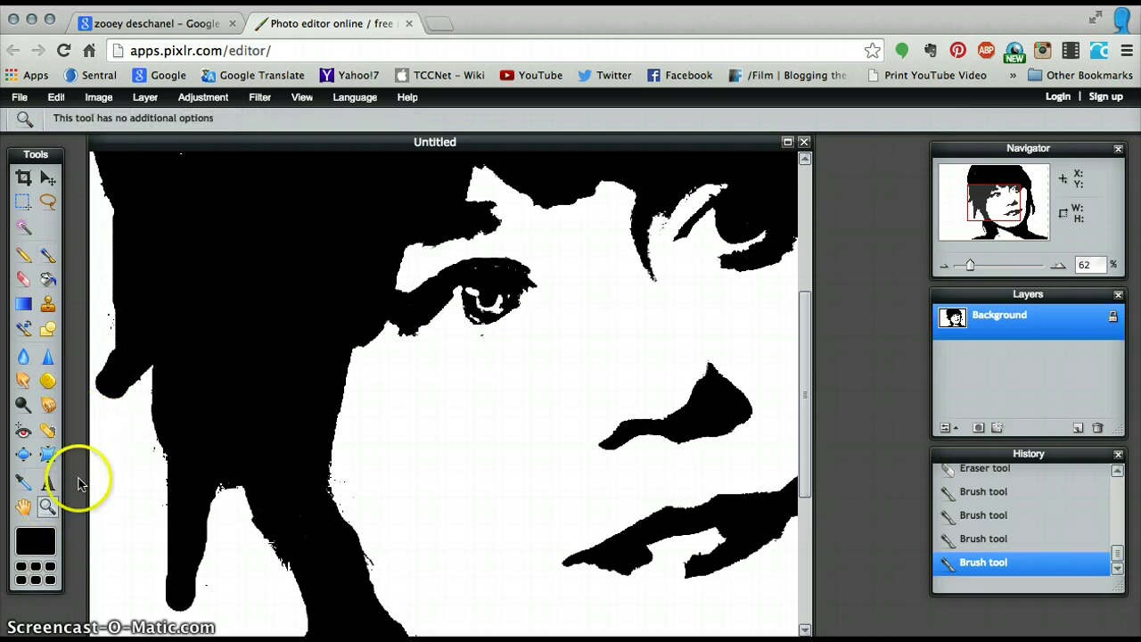
alt+click(390, 348)
alt+click(390, 348)
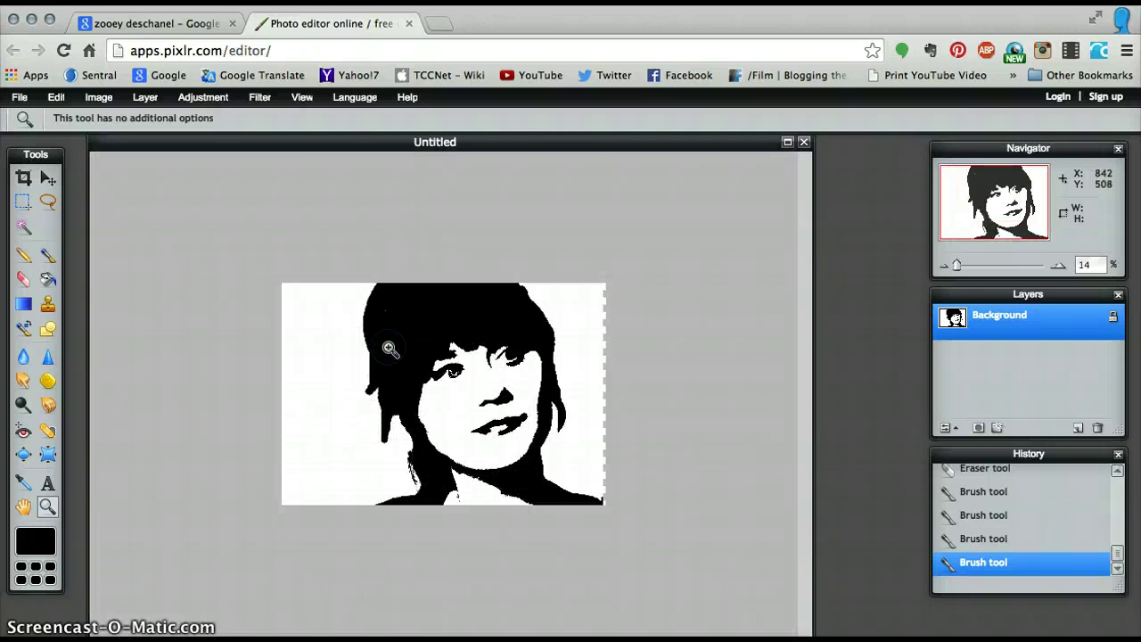
click(390, 348)
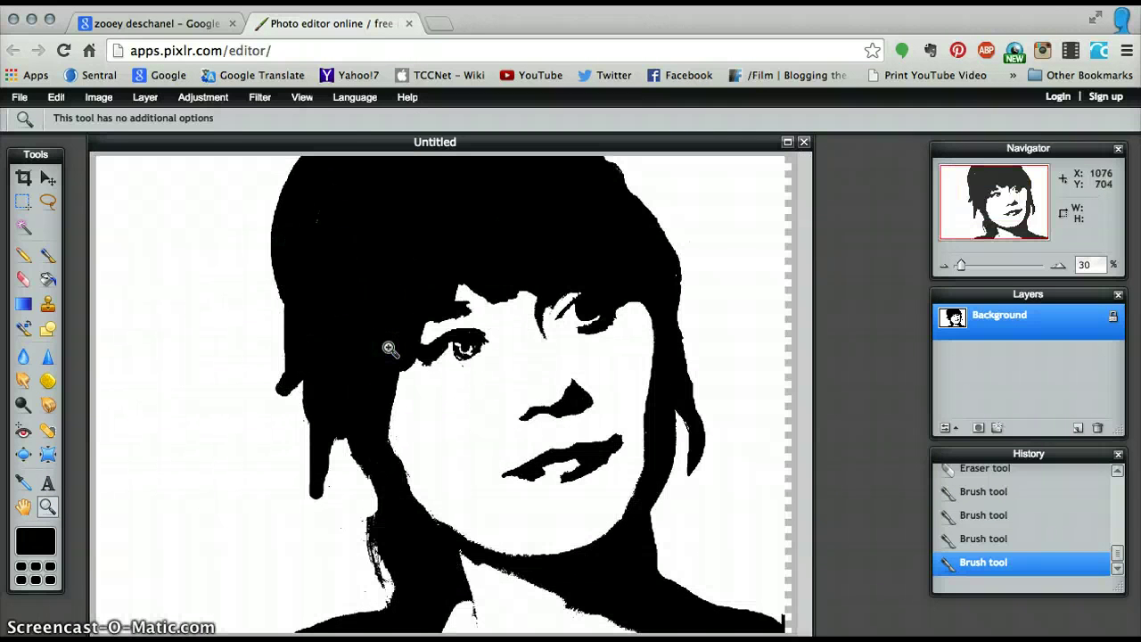
click(49, 258)
click(313, 229)
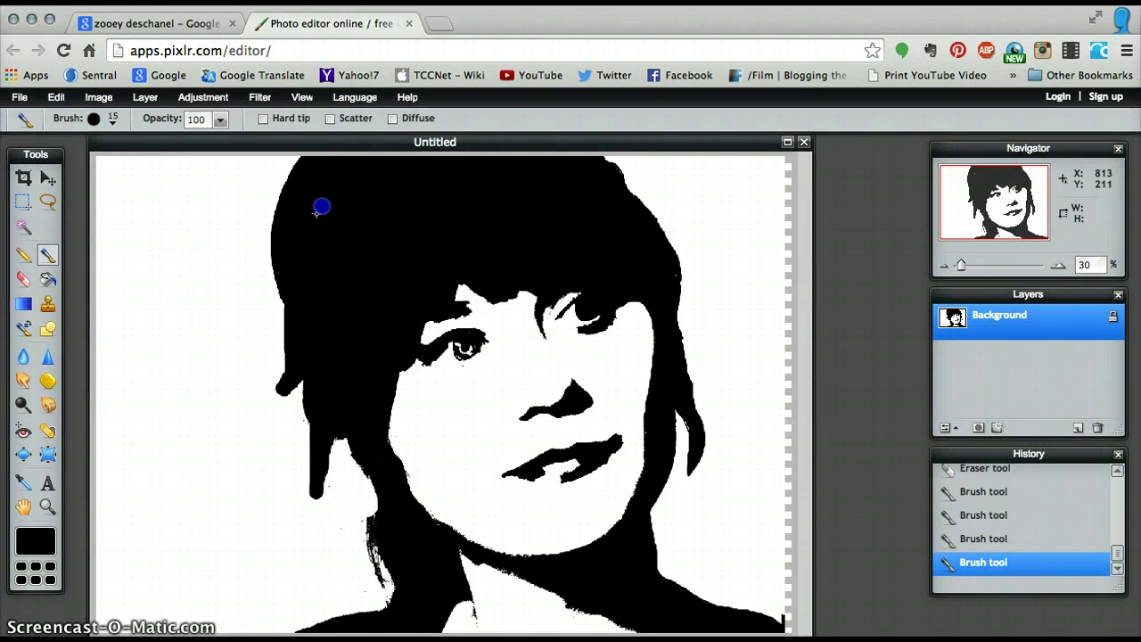
drag(677, 286, 675, 268)
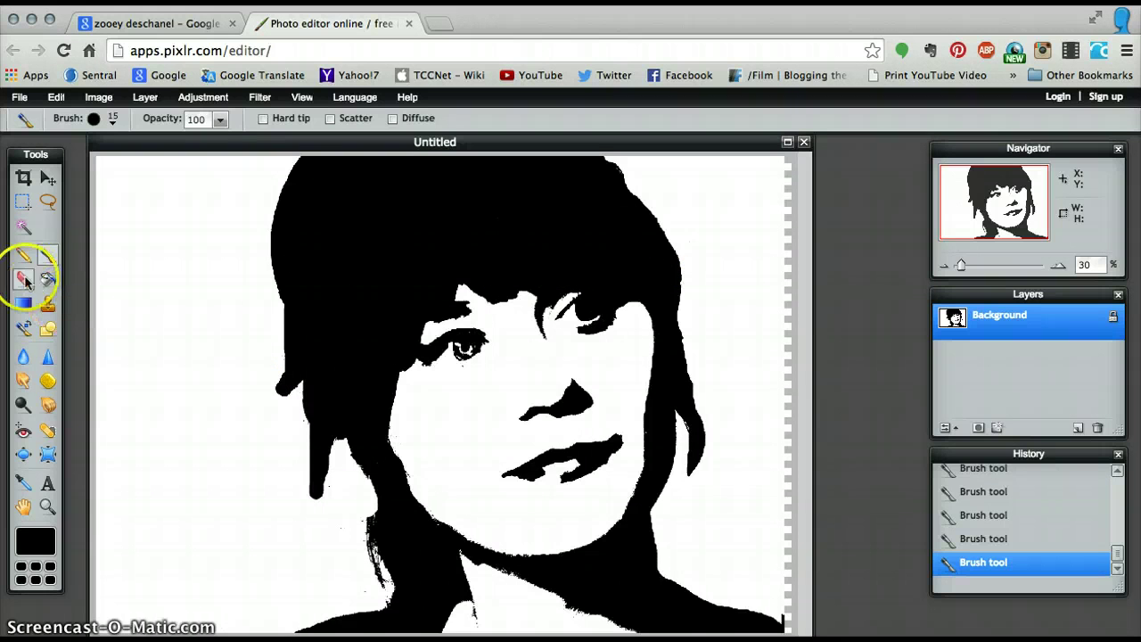
Step: Paint the wispy hair beside the neck and the rough shadow under the jaw solid black with the 30-pixel brush
click(100, 125)
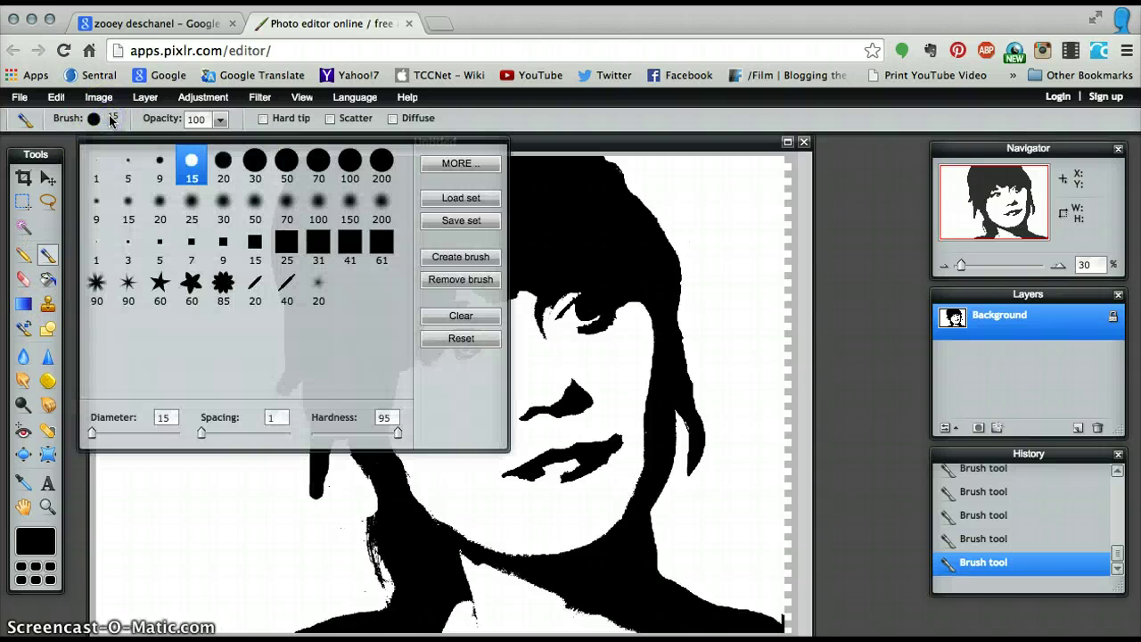
click(256, 165)
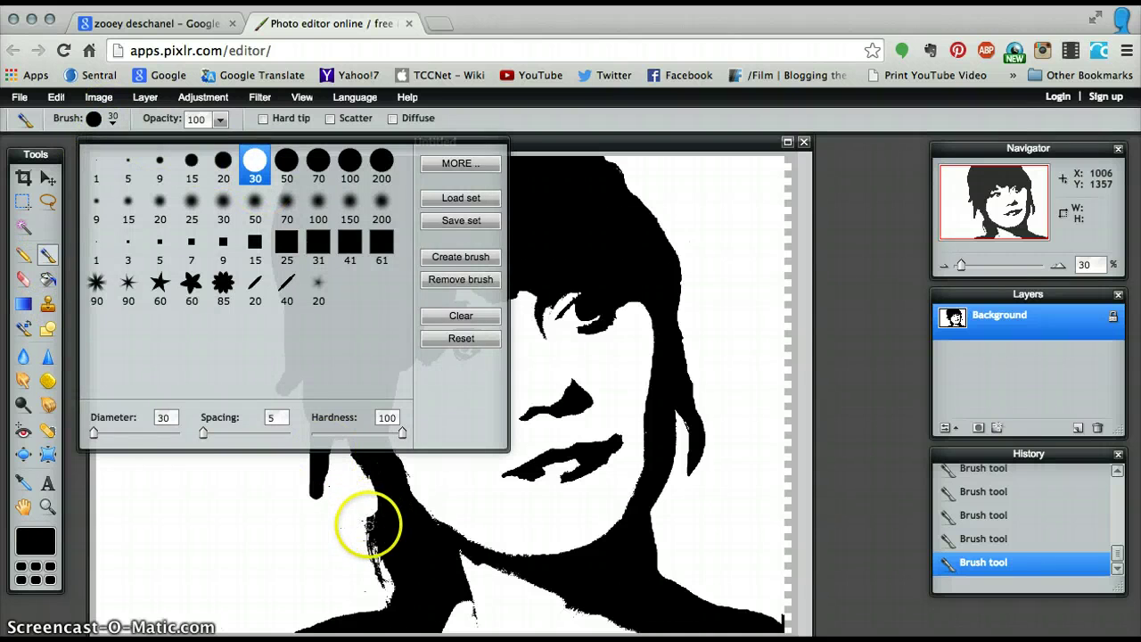
click(369, 523)
mouse_move(367, 445)
mouse_down()
mouse_move(373, 522)
mouse_move(374, 486)
mouse_up()
mouse_move(371, 526)
mouse_down()
mouse_move(387, 595)
mouse_move(359, 400)
mouse_up()
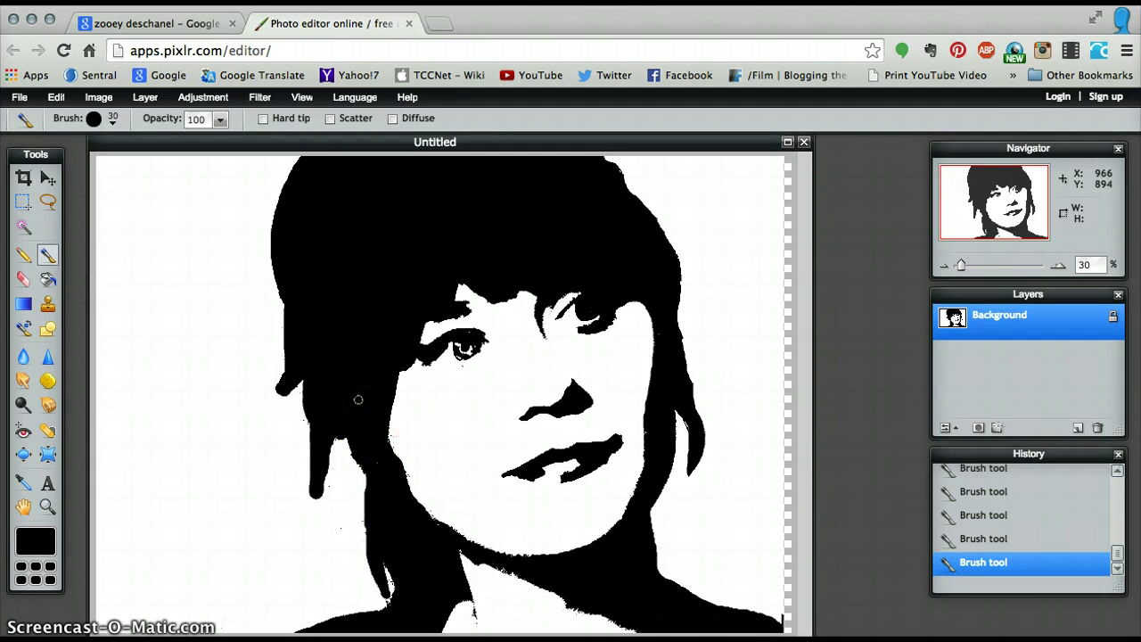
mouse_move(492, 537)
mouse_down()
mouse_move(461, 545)
mouse_move(581, 602)
mouse_up()
drag(435, 527, 547, 562)
Step: Erase a gap between the hair and chin shadow and clean the neck edges with the 50-pixel eraser
click(23, 279)
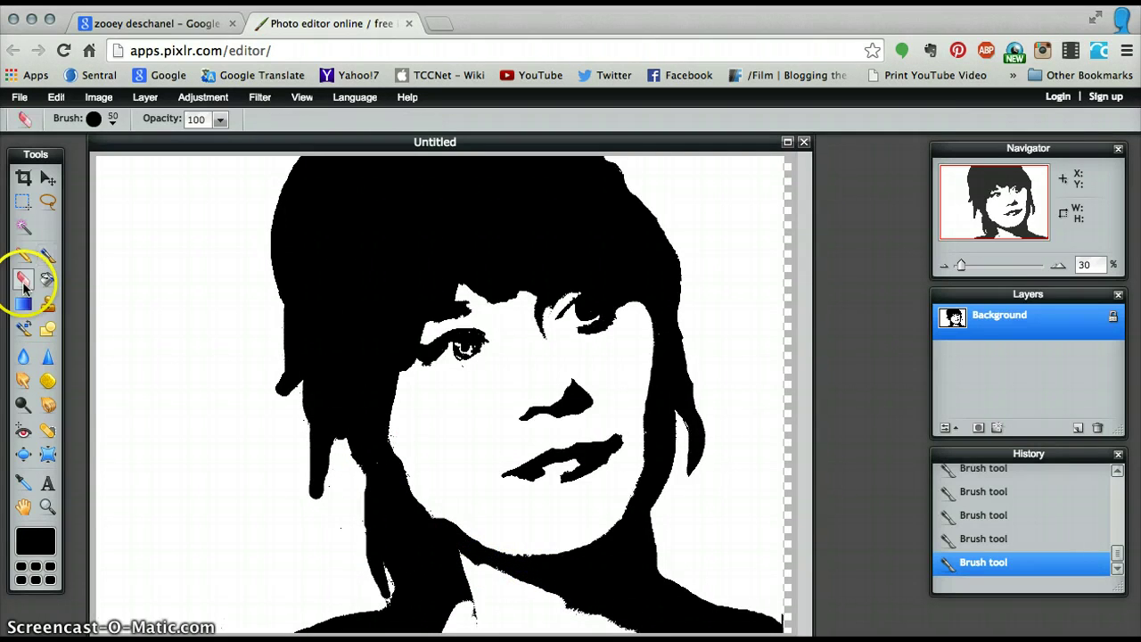
mouse_move(465, 557)
mouse_down()
mouse_move(450, 514)
mouse_move(467, 563)
mouse_up()
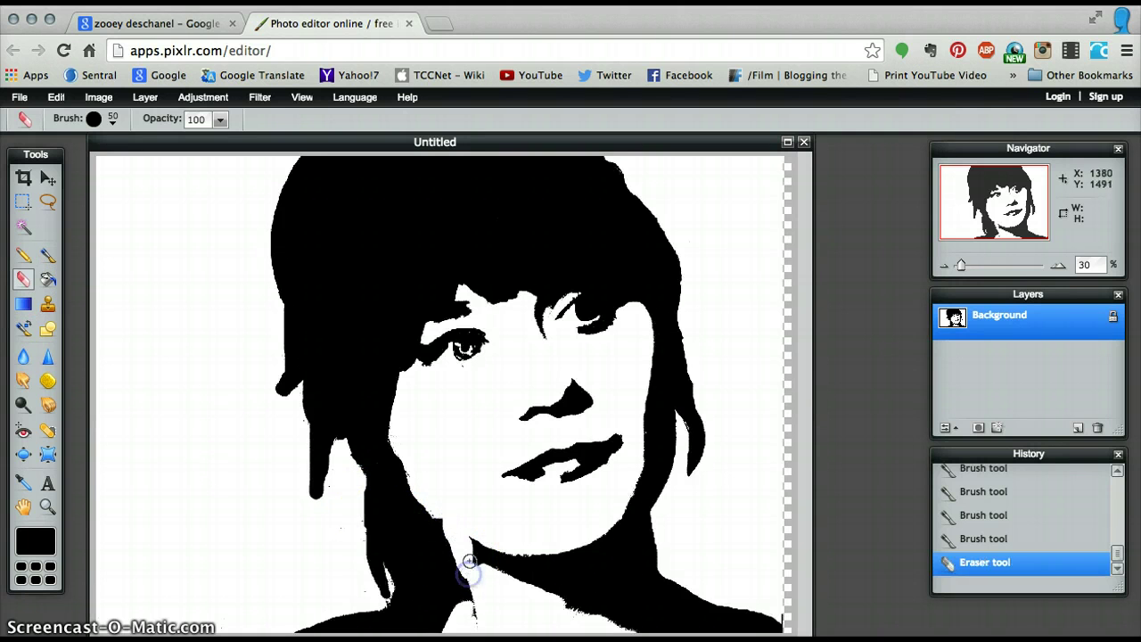
click(467, 551)
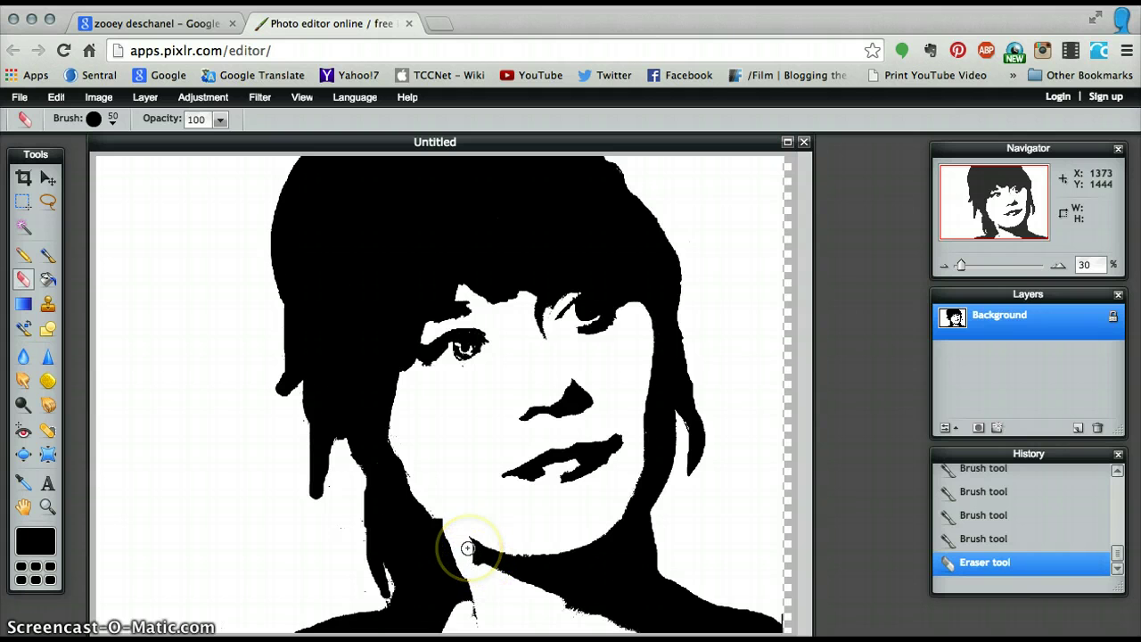
mouse_move(467, 547)
mouse_down()
mouse_move(545, 578)
mouse_move(484, 577)
mouse_move(479, 565)
mouse_move(646, 635)
mouse_move(471, 556)
mouse_move(488, 575)
mouse_move(463, 559)
mouse_move(433, 494)
mouse_up()
key(ctrl+z)
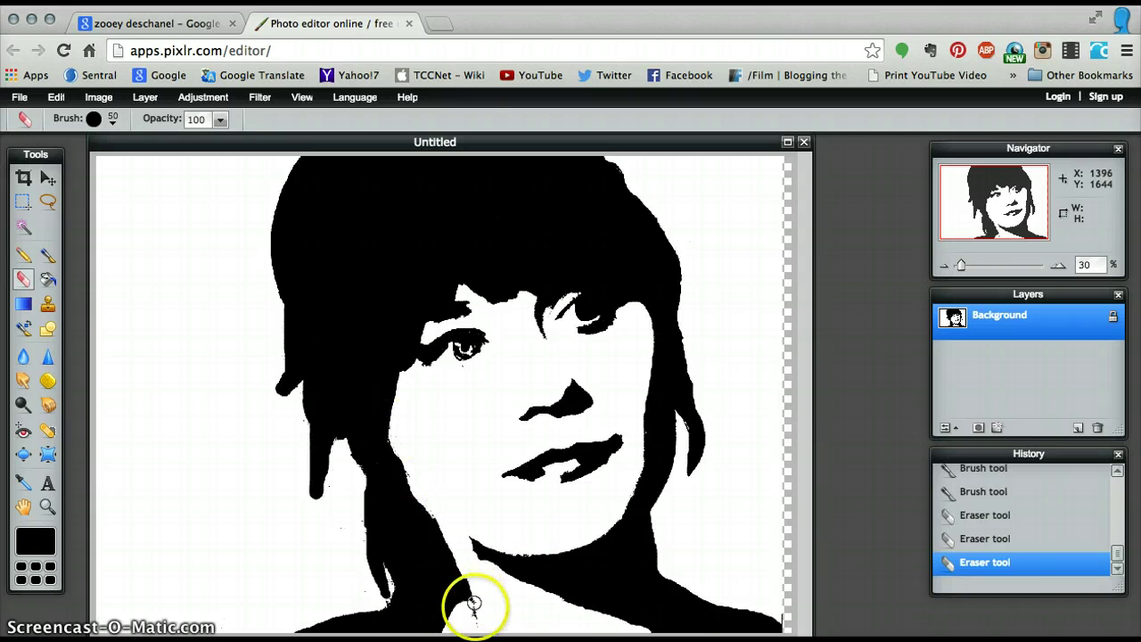
drag(474, 605, 472, 625)
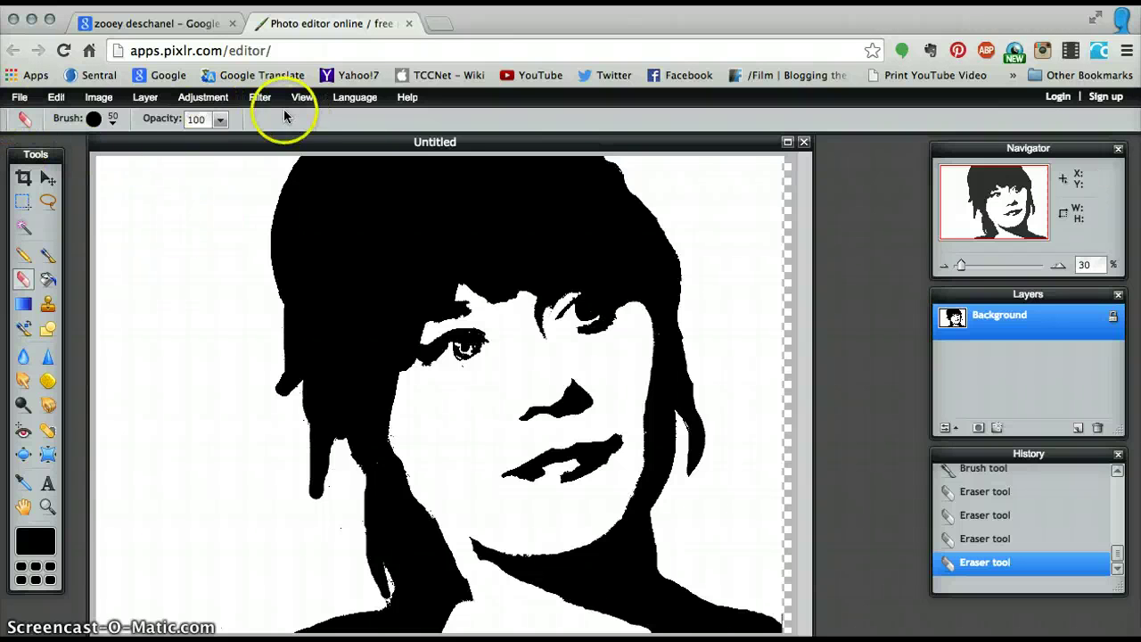
Step: Flatten the image and open the options for saving it
click(143, 100)
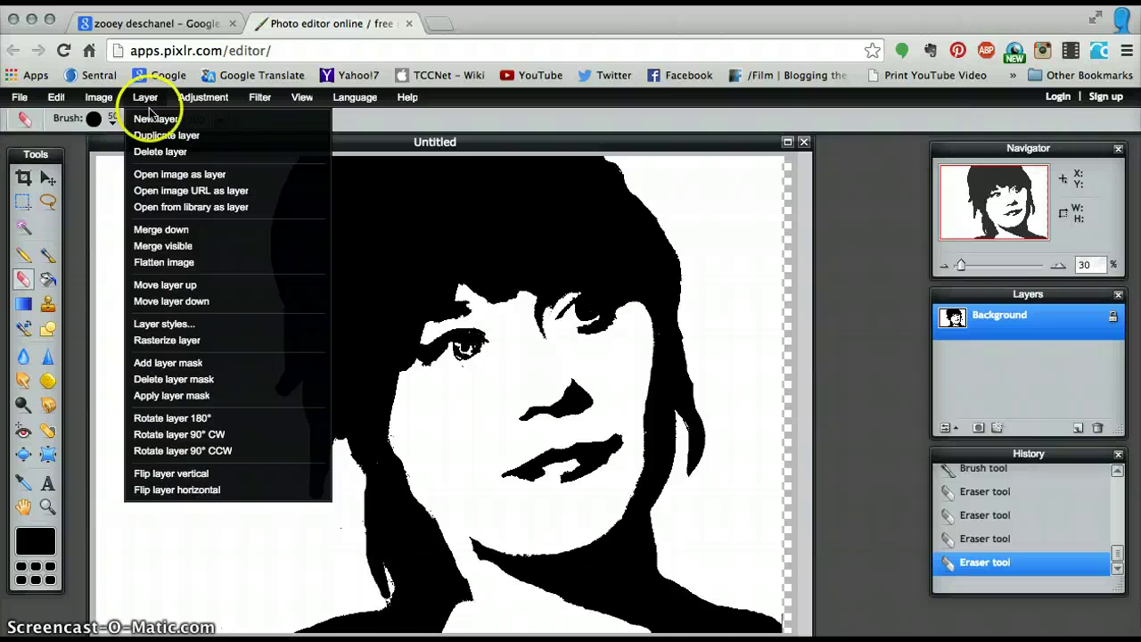
click(191, 263)
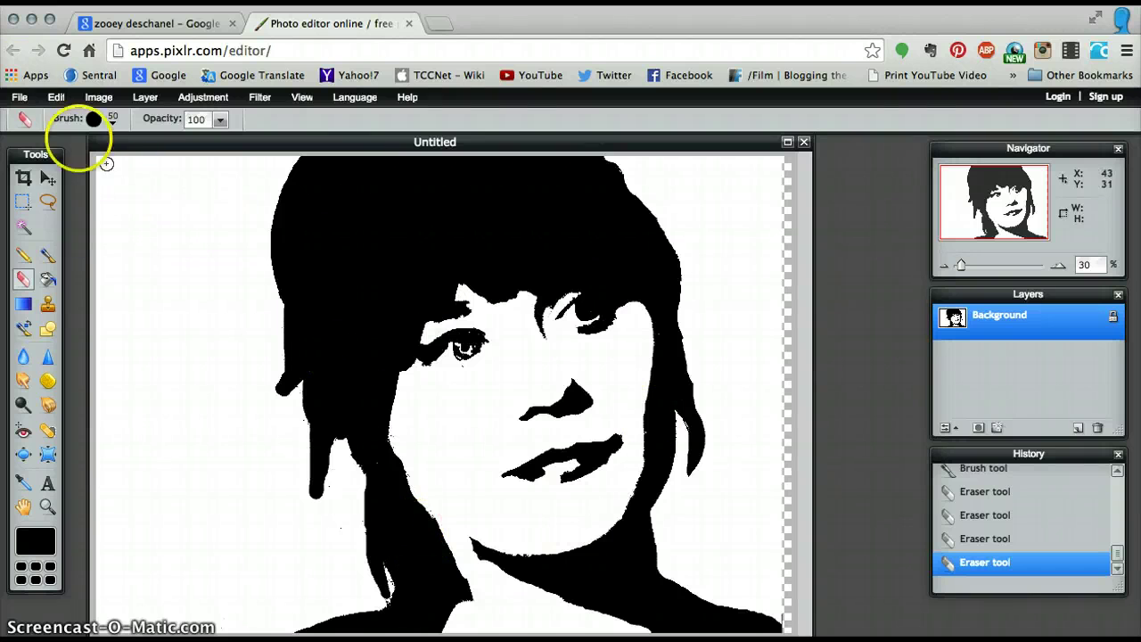
click(20, 98)
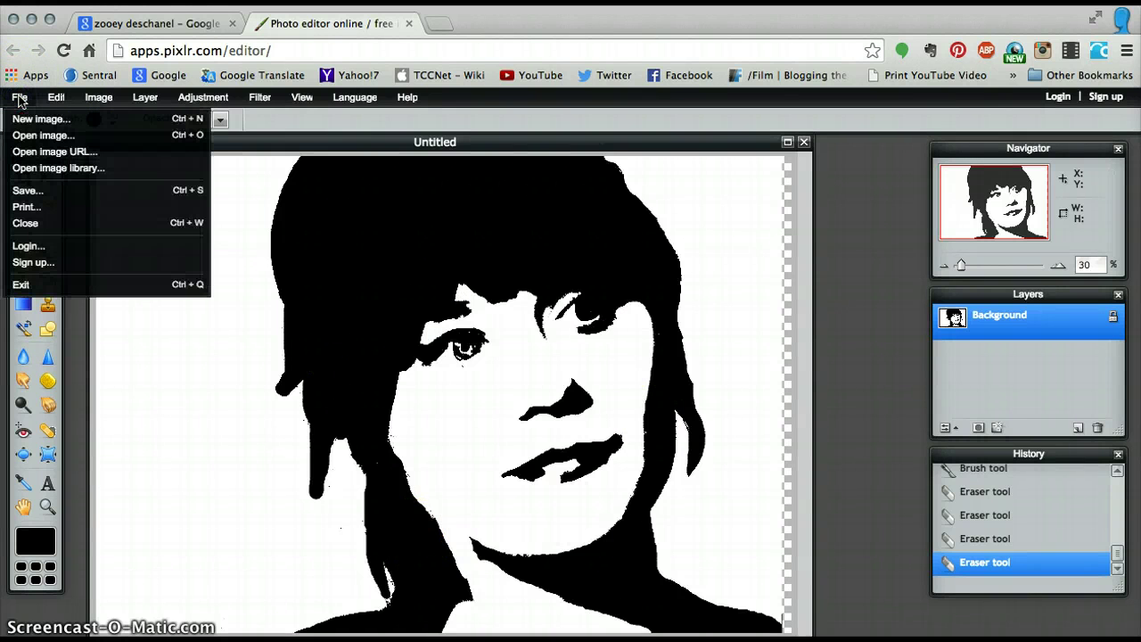
click(46, 193)
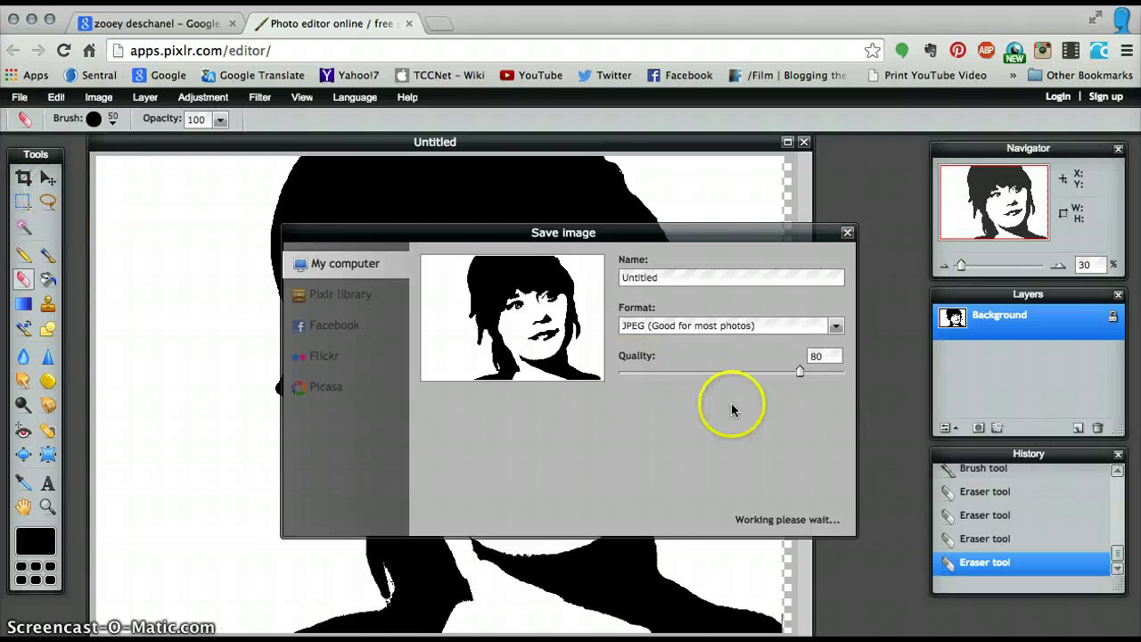
Step: Name the image stencil and try to save it to the Pixlr library, cancelling the login
double_click(667, 279)
text(sten)
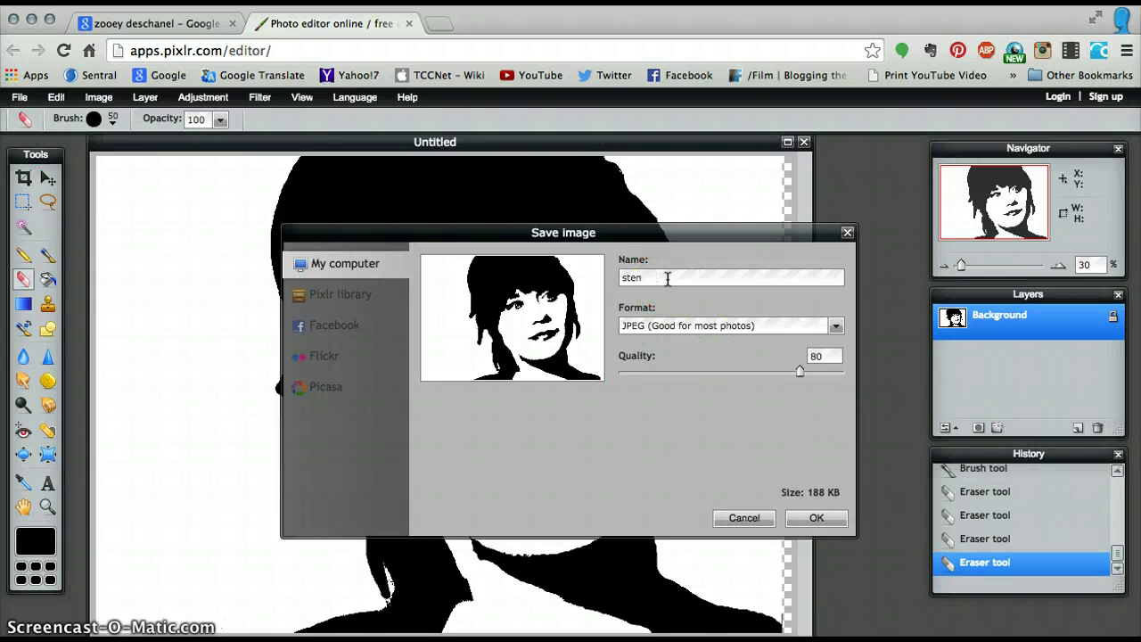
text(cil)
click(339, 296)
click(270, 335)
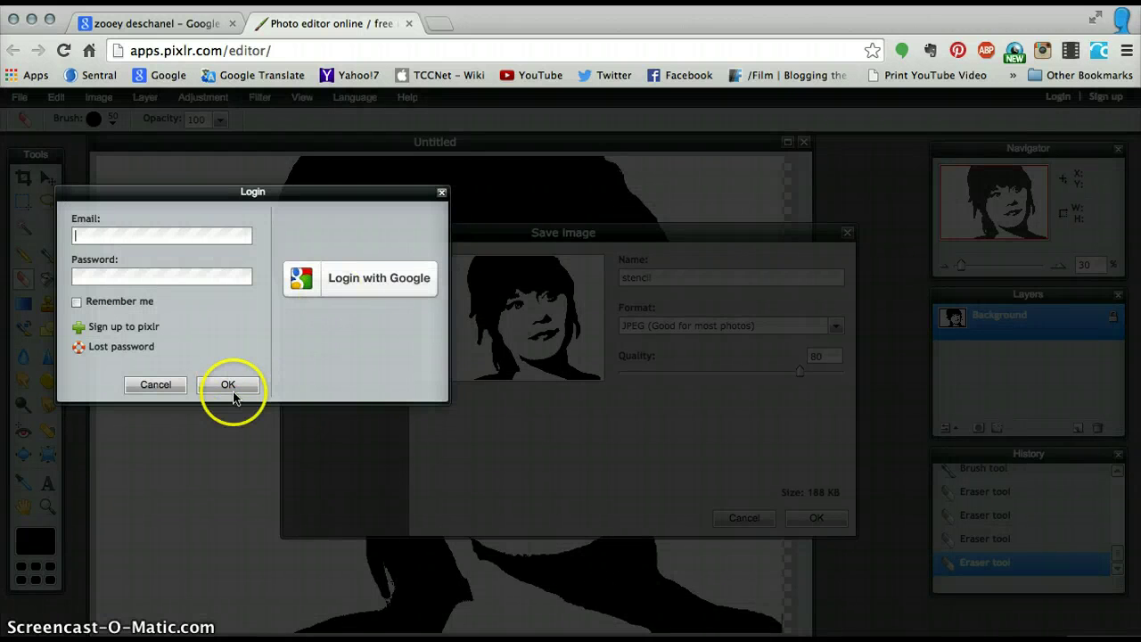
click(157, 385)
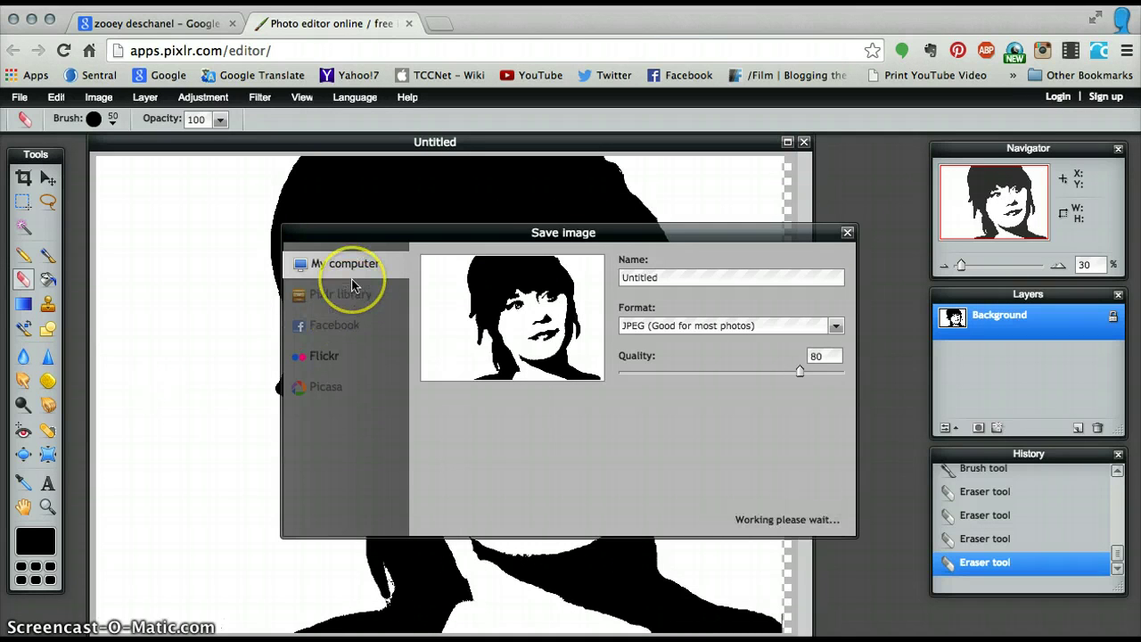